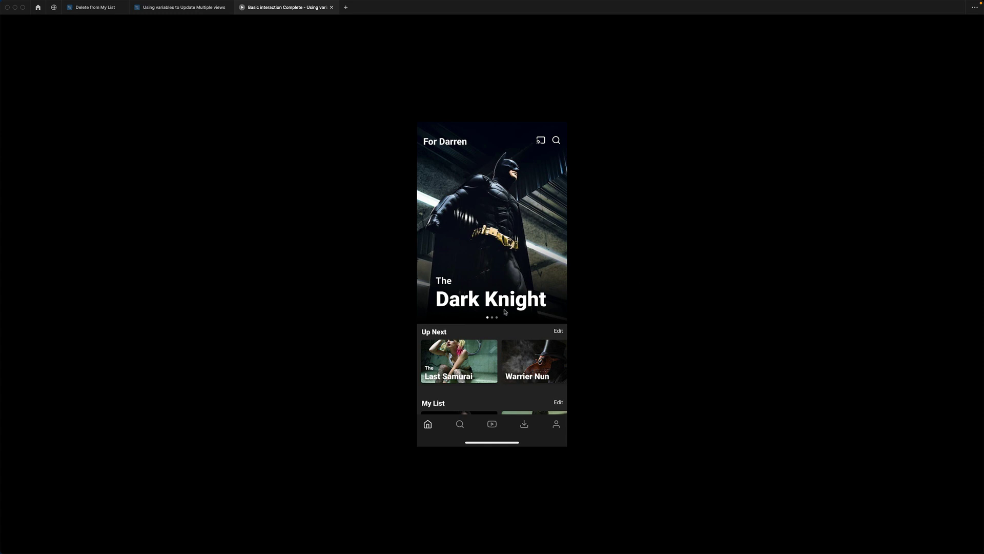
Browse the prototype's home screen down to the My List section and look through its carousel of titles.
scroll(507, 292, down, 2)
scroll(441, 373, down, 3)
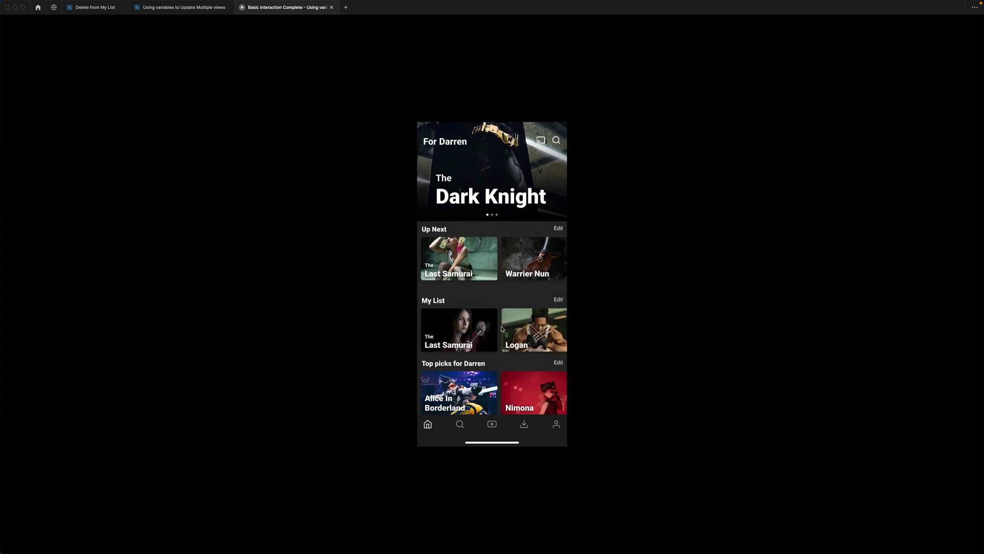
mouse_move(464, 343)
mouse_down()
mouse_move(433, 339)
mouse_move(449, 336)
mouse_up()
drag(510, 346, 450, 340)
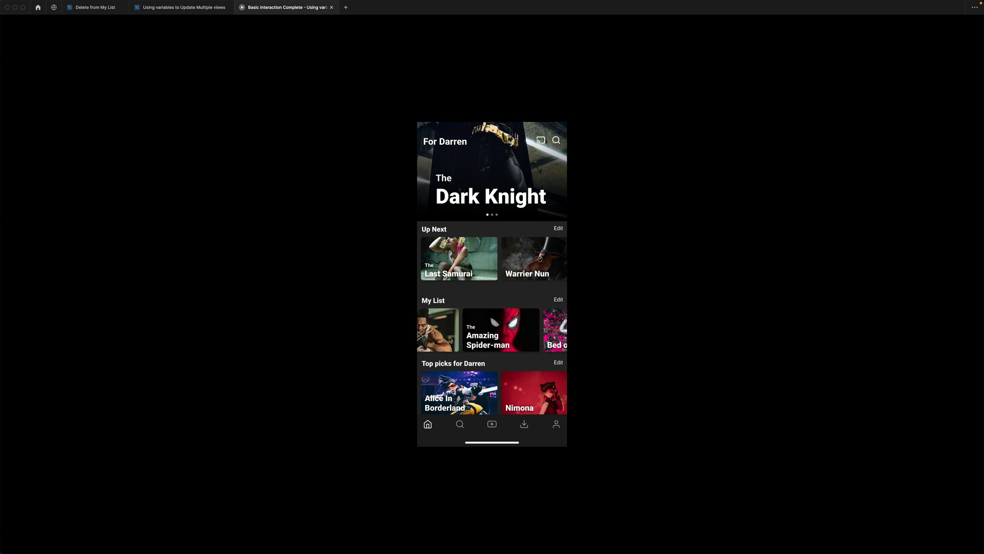
Test the prototype by deleting Logan in the My List editing overlay, closing it and checking the home carousel.
click(558, 300)
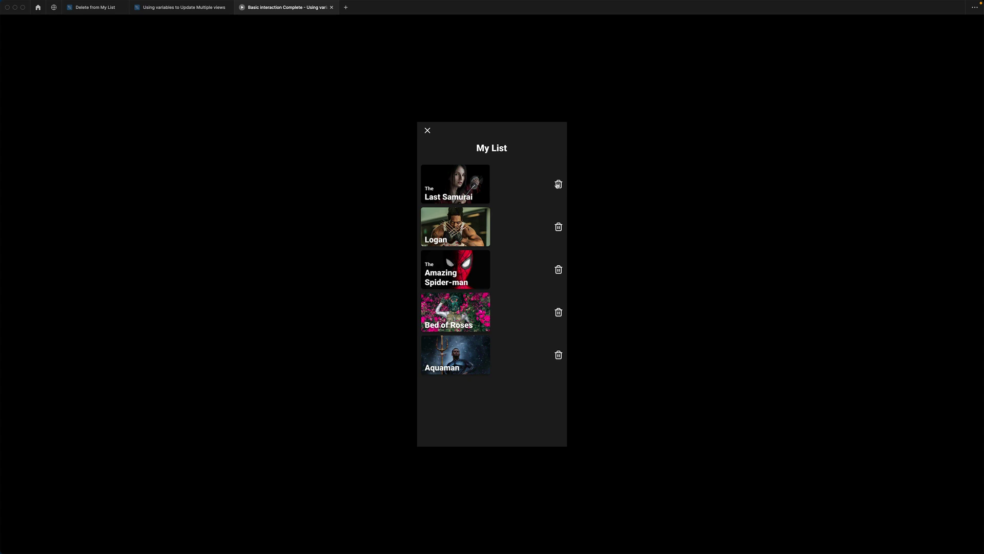
click(557, 228)
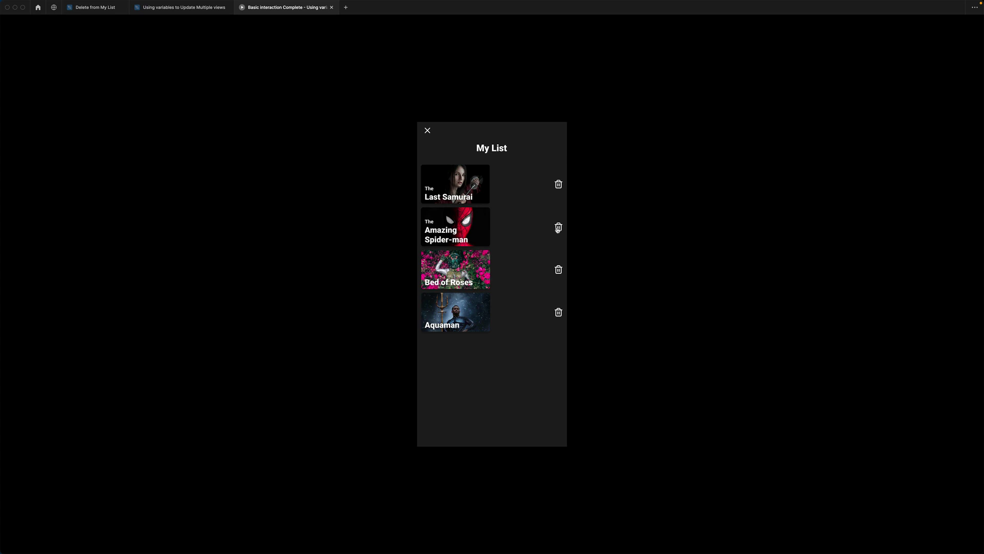
click(427, 131)
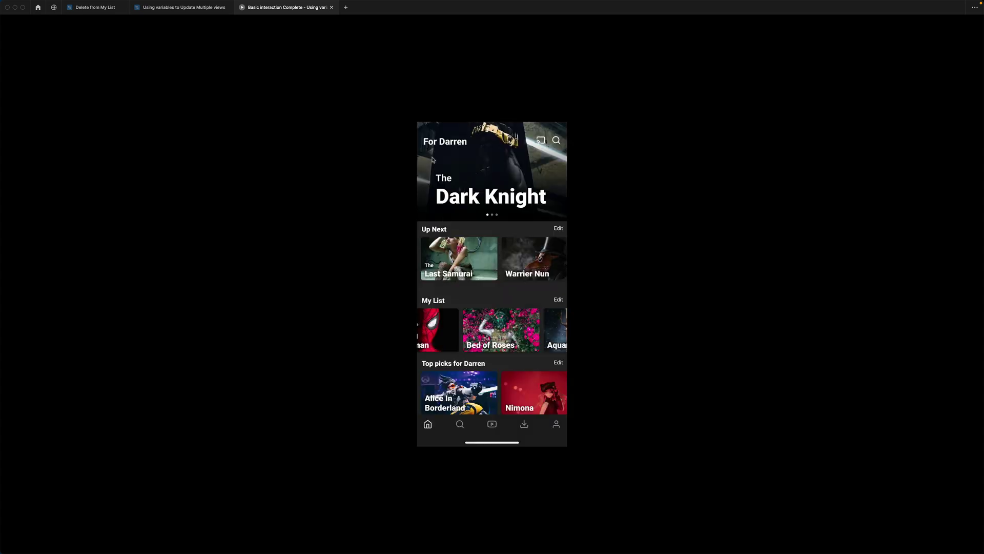
scroll(459, 334, left, 3)
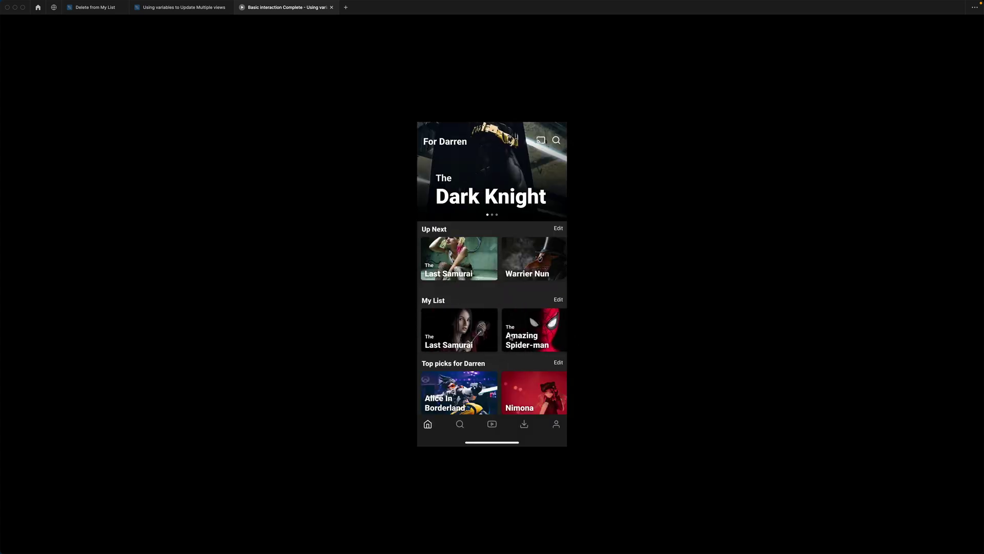
scroll(445, 338, right, 2)
scroll(443, 337, left, 2)
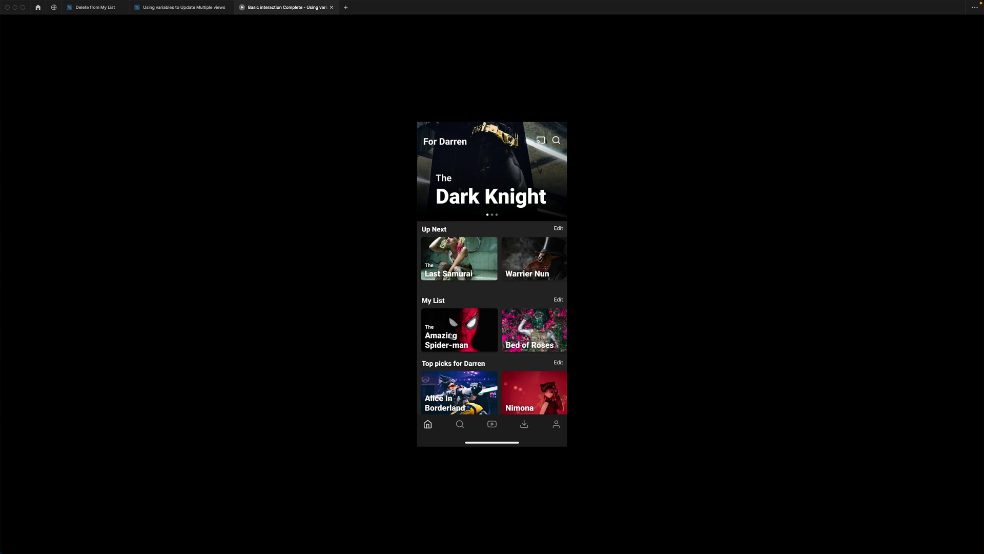
Test deleting Aquaman in the My List overlay, then return to the home screen and check the carousel.
click(558, 300)
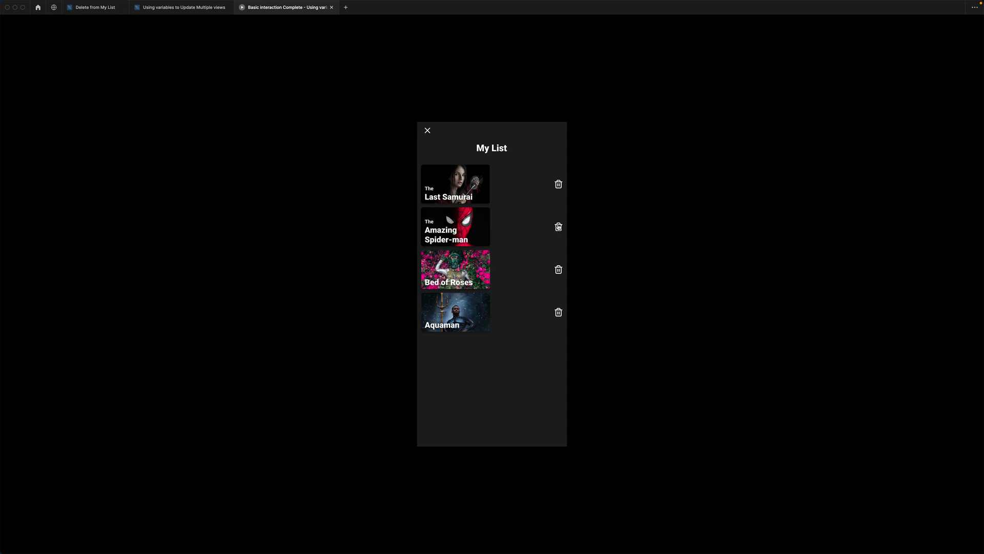
click(558, 312)
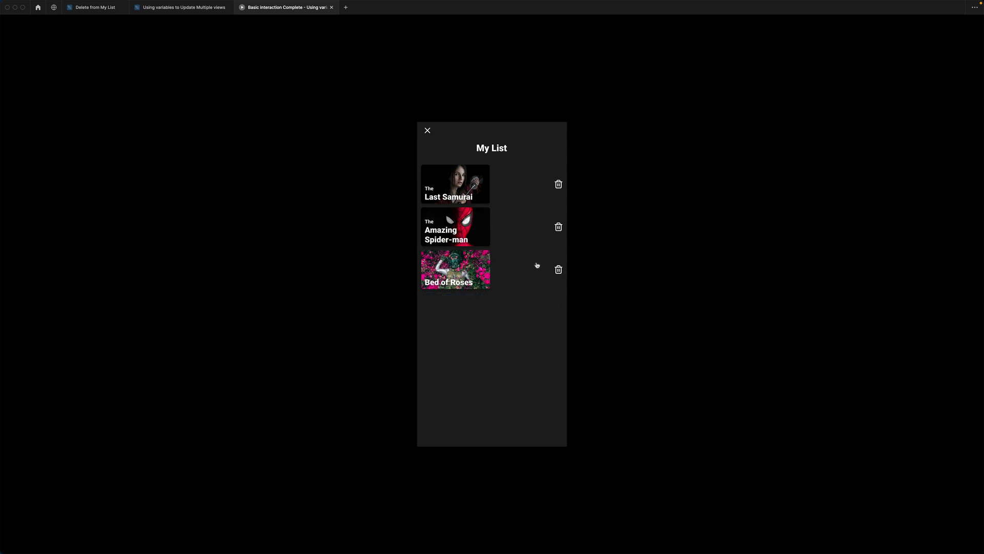
click(428, 131)
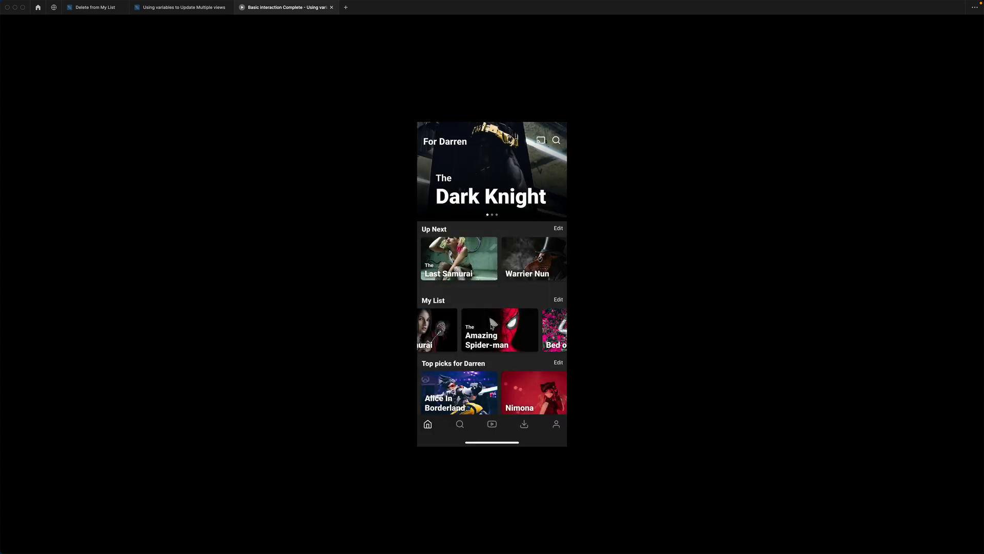
scroll(518, 334, right, 3)
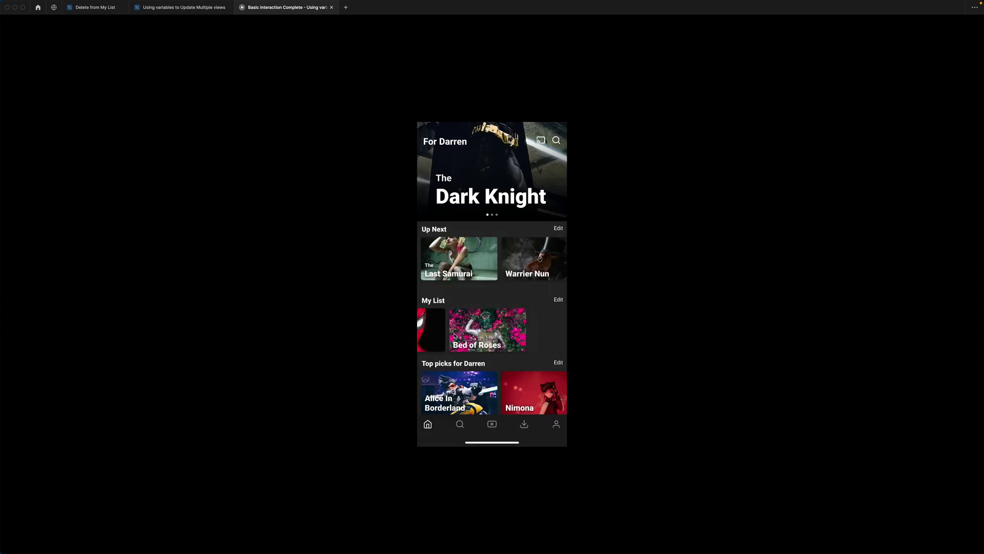
drag(481, 334, 513, 338)
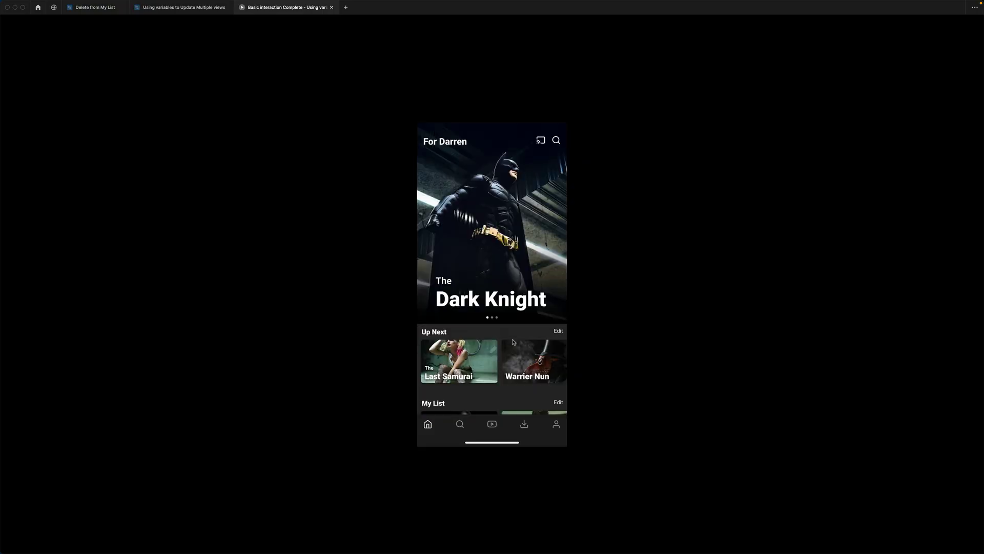
From the restarted prototype, test deleting Bed of Roses from My List and check the home carousel.
scroll(513, 342, down, 4)
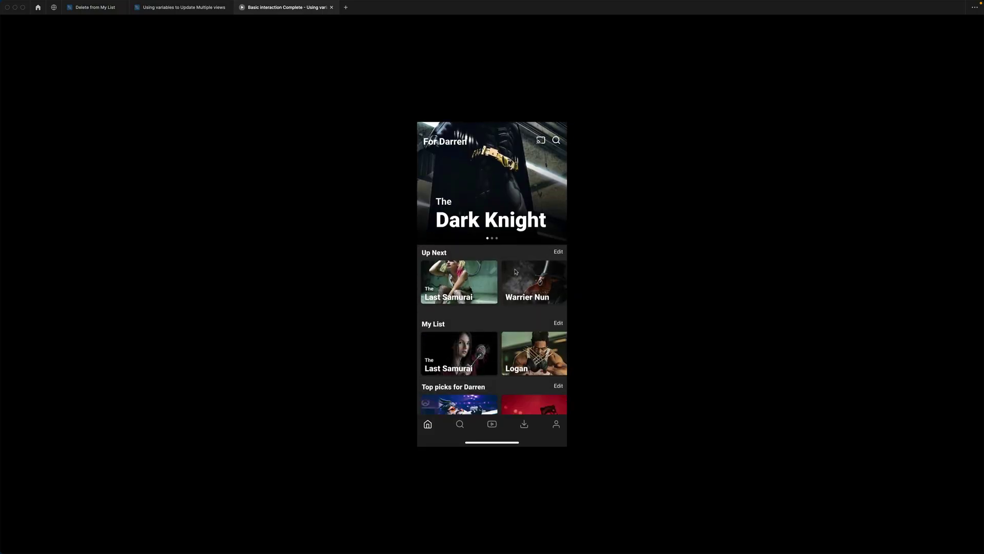
click(559, 301)
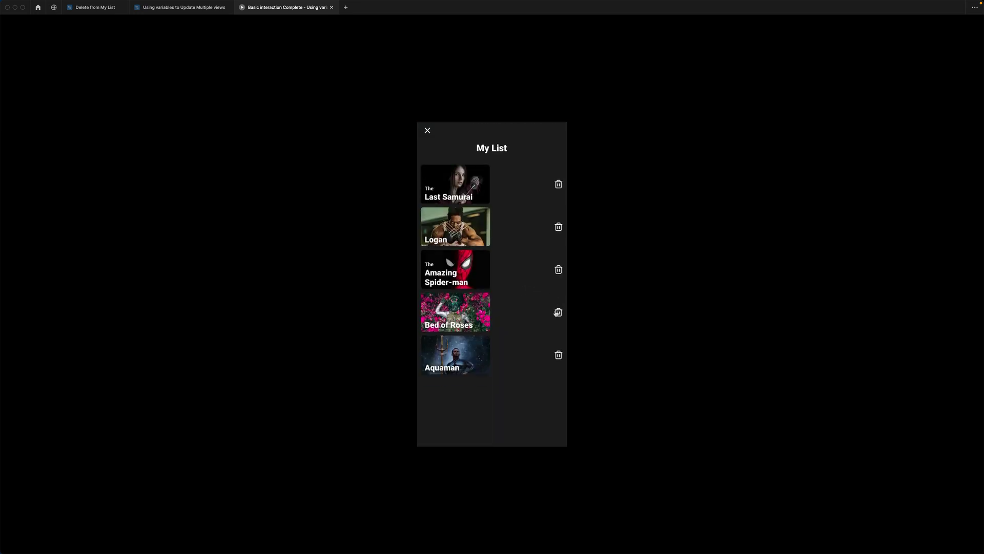
click(557, 312)
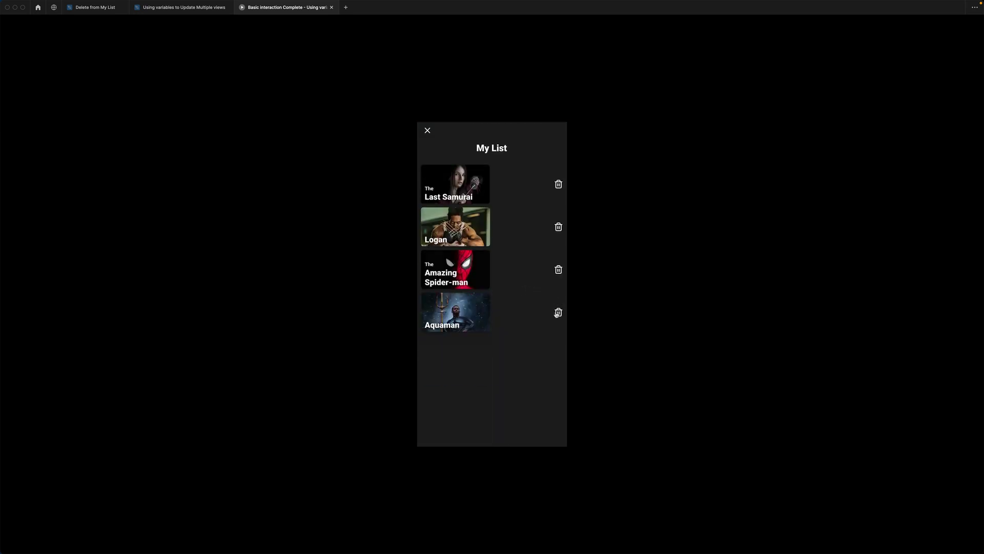
click(428, 131)
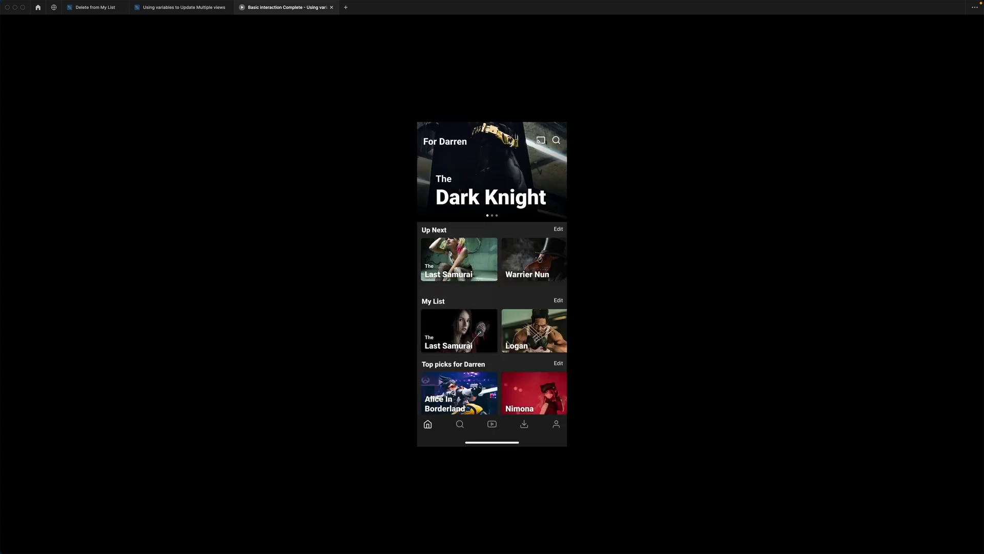
scroll(507, 338, right, 3)
scroll(505, 330, left, 3)
scroll(504, 319, right, 2)
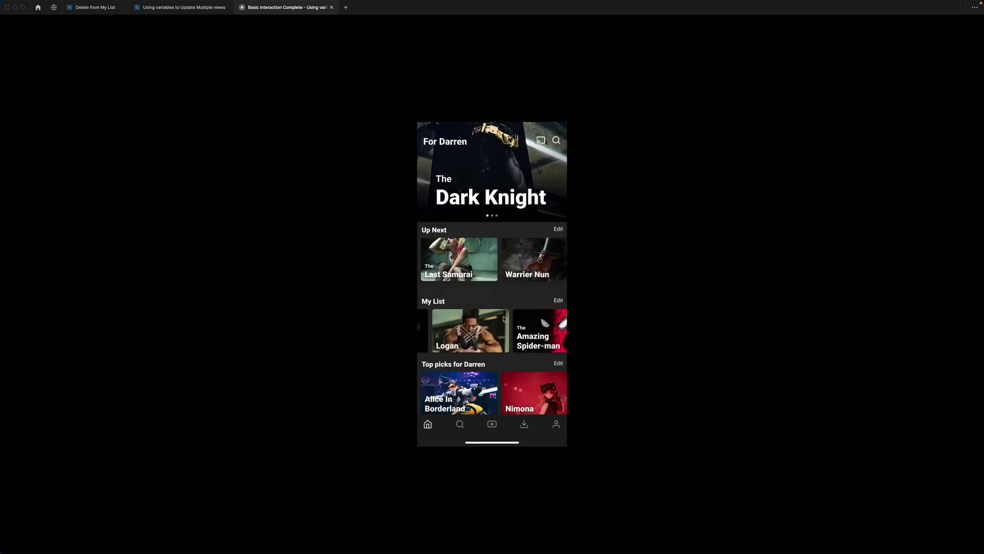
Test deleting The Amazing Spider-man in the My List overlay and close the overlay.
click(558, 302)
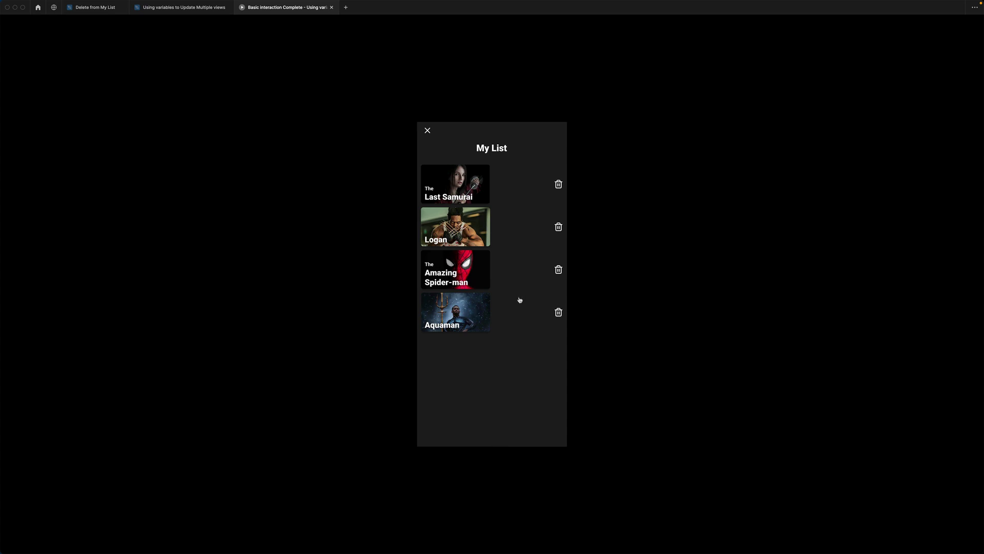
click(559, 269)
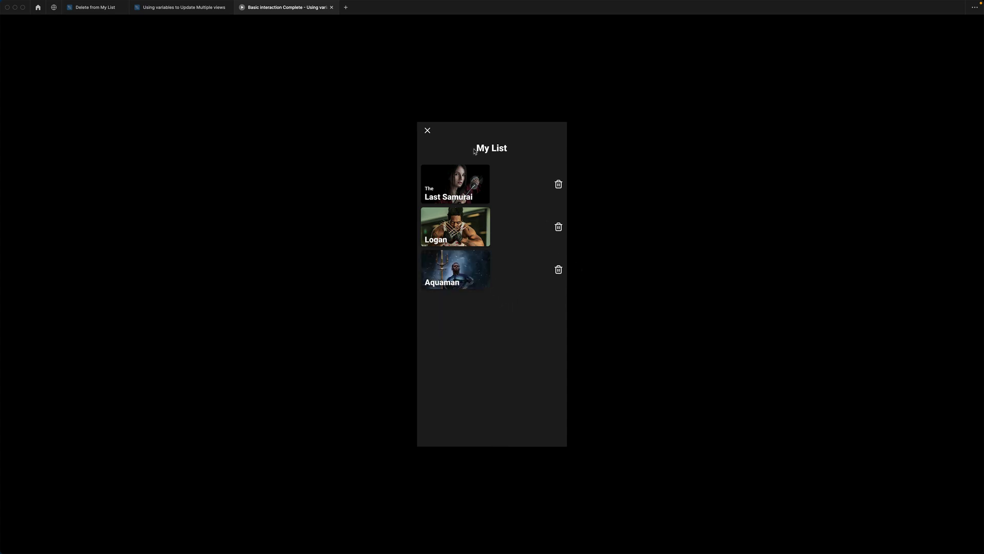
click(427, 132)
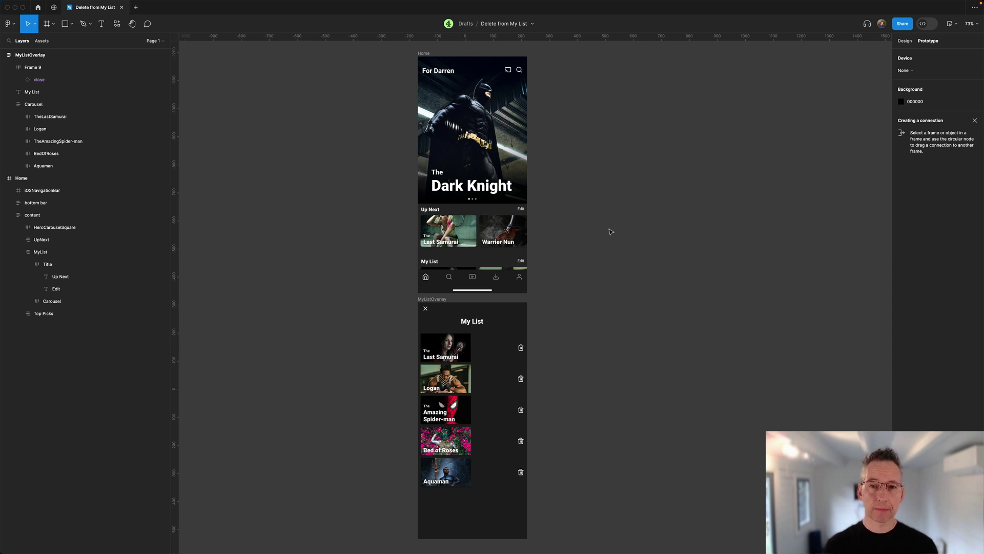
Open an inline preview of the Home frame in the Delete from My List file.
click(429, 53)
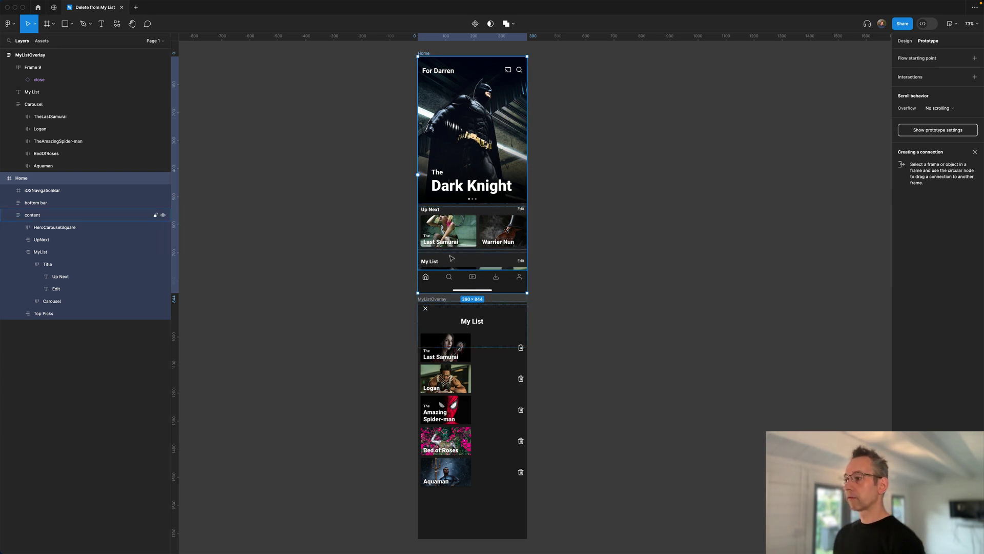
click(953, 24)
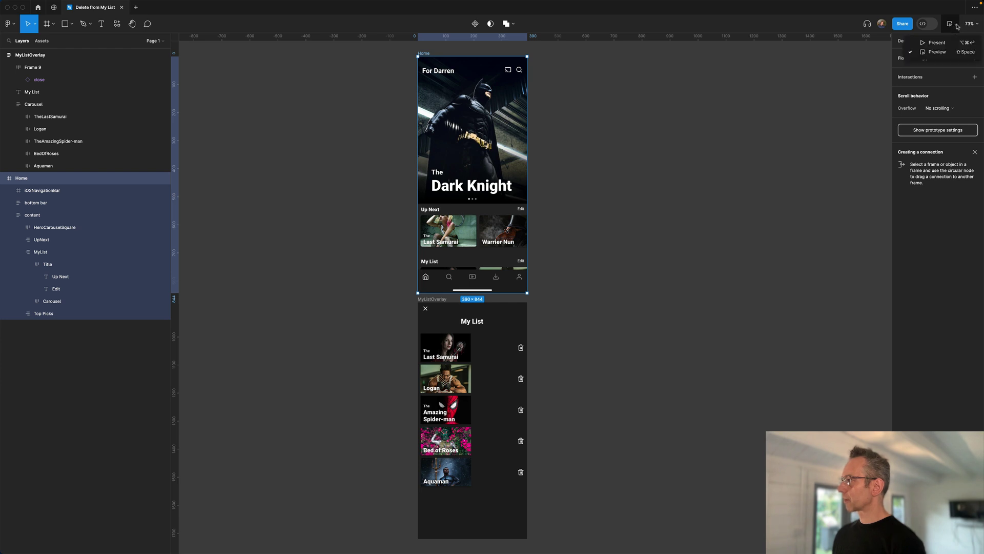
click(938, 52)
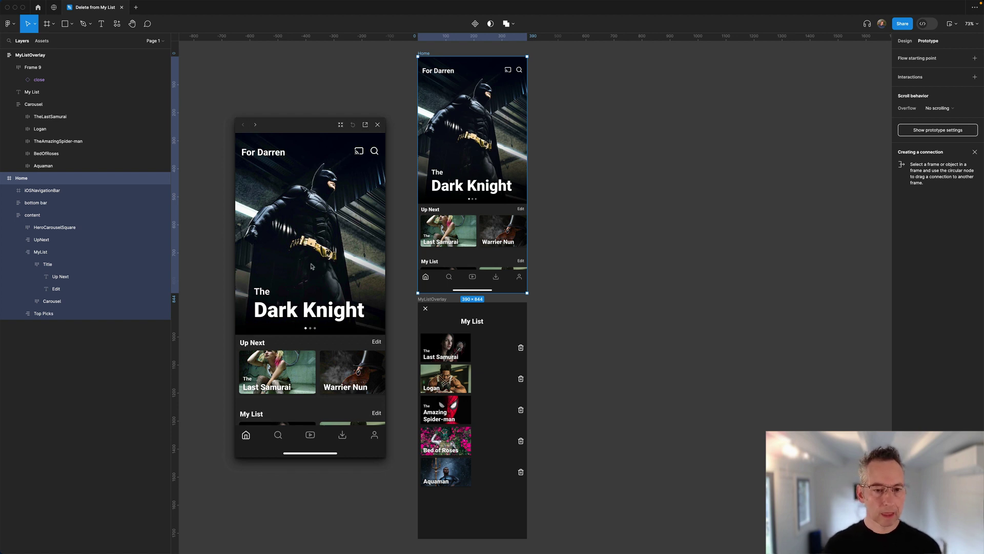
Examine the preview's vertical page scrolling and the horizontal scrolling of its My List carousel.
scroll(332, 285, down, 3)
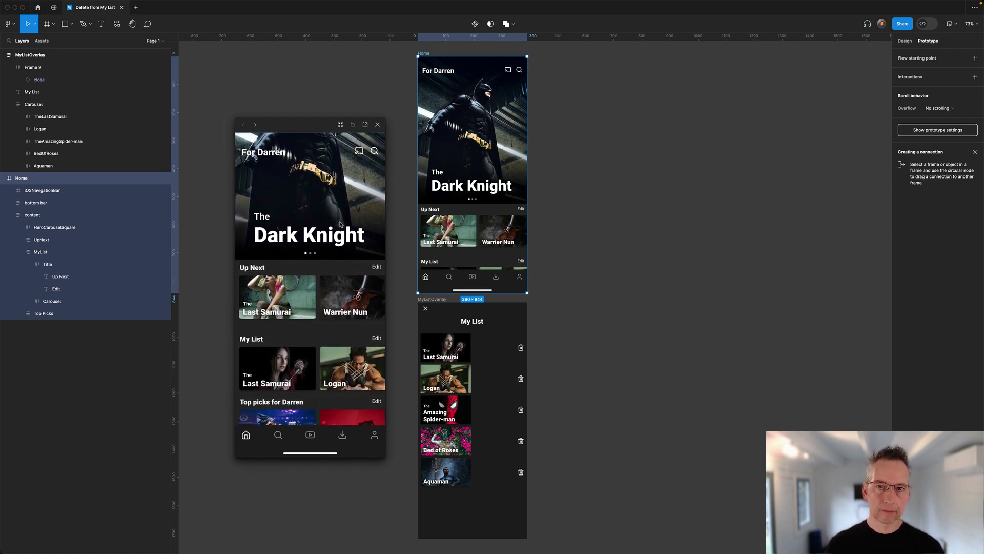
scroll(338, 226, down, 2)
scroll(322, 232, up, 3)
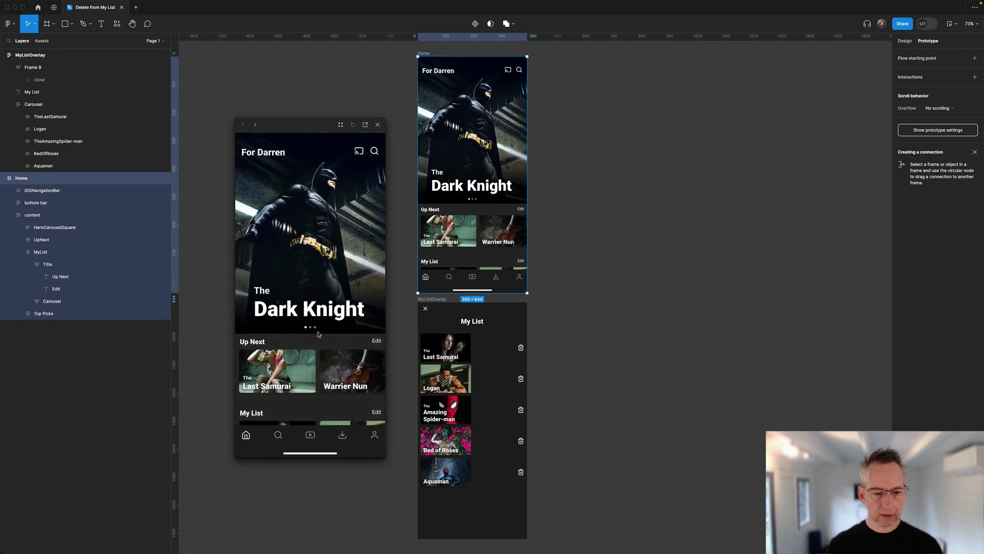
scroll(321, 232, down, 3)
scroll(279, 336, right, 3)
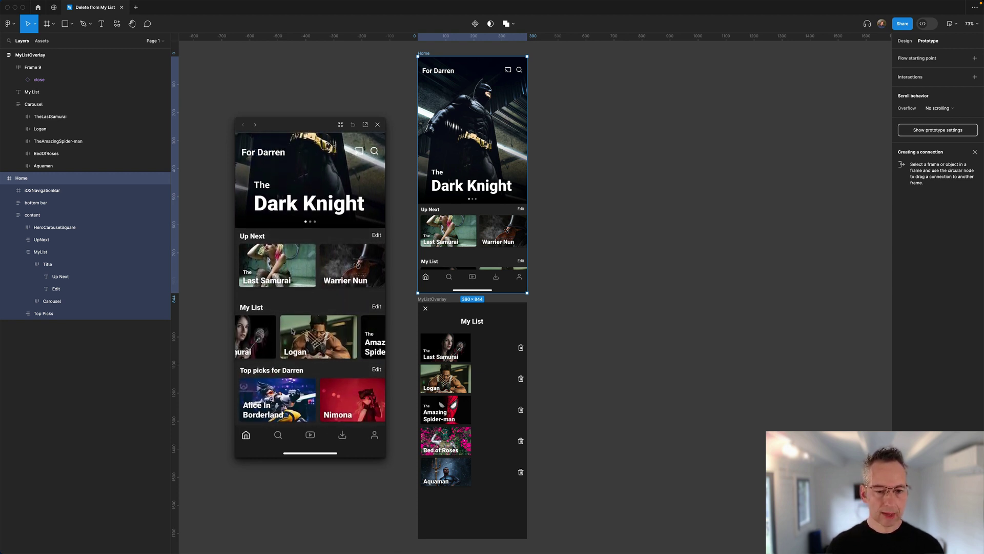
scroll(280, 336, right, 2)
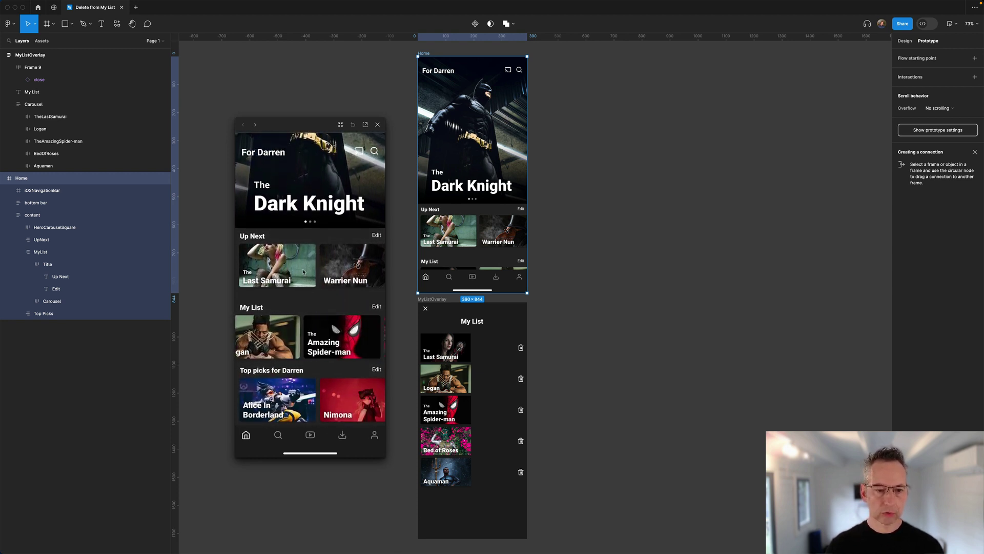
scroll(307, 265, right, 3)
scroll(307, 265, left, 3)
scroll(322, 347, right, 1)
scroll(321, 346, left, 3)
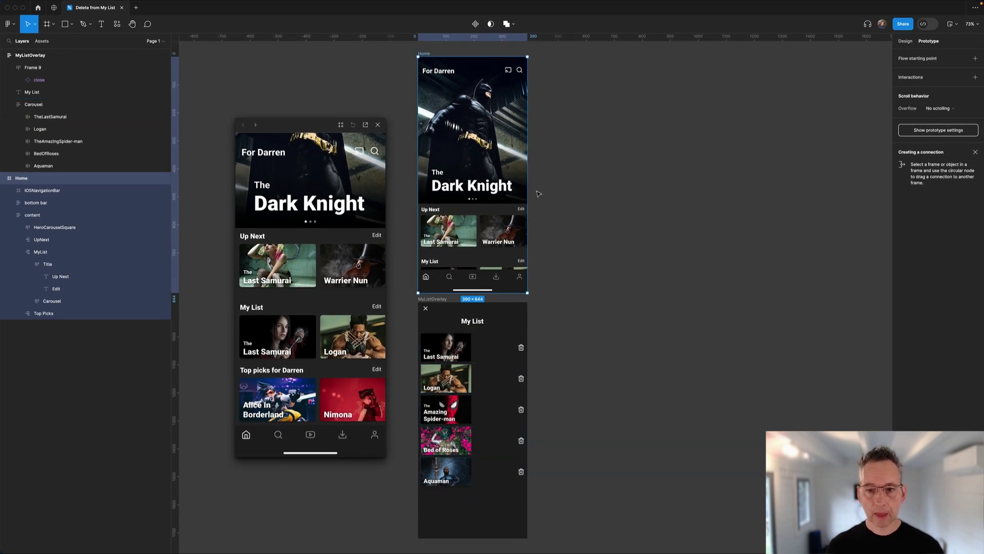
Add an on-click interaction to the Edit text in the Home frame's My List title row that opens MyListOverlay as an overlay.
click(528, 270)
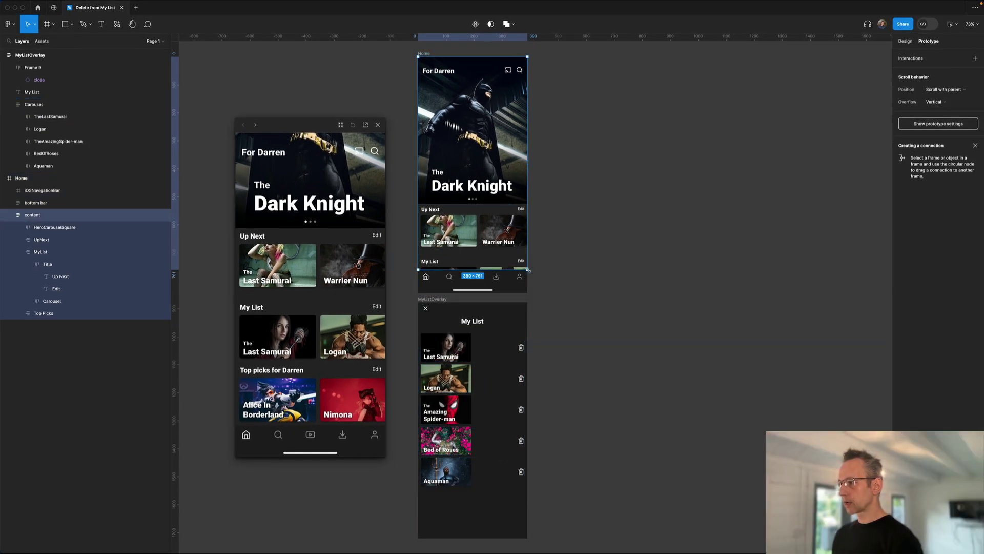
click(523, 264)
click(522, 264)
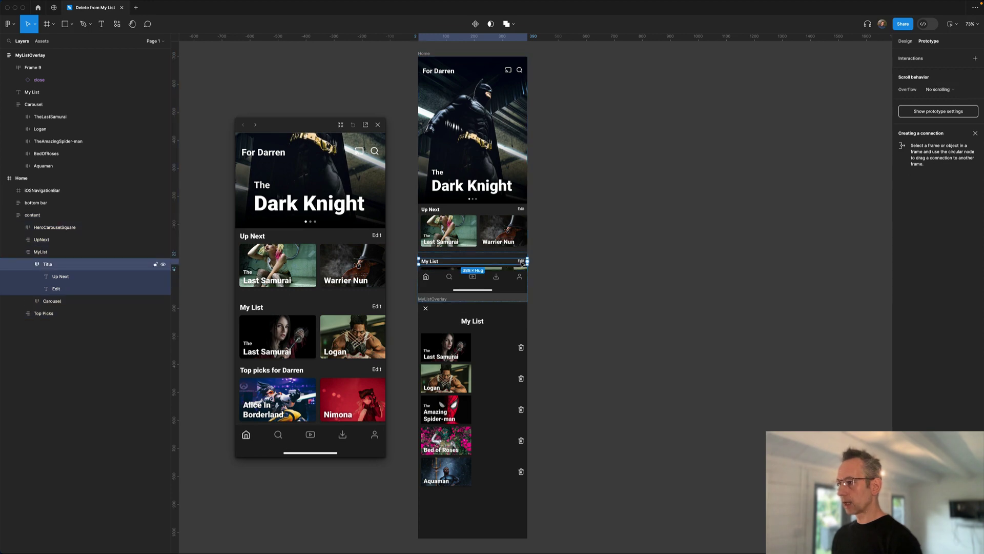
click(522, 262)
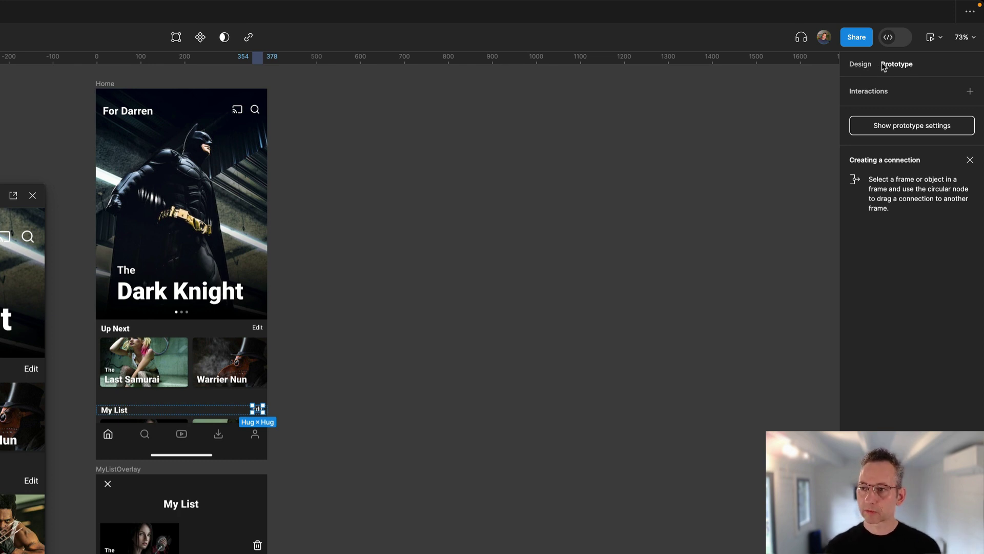
click(860, 64)
click(893, 66)
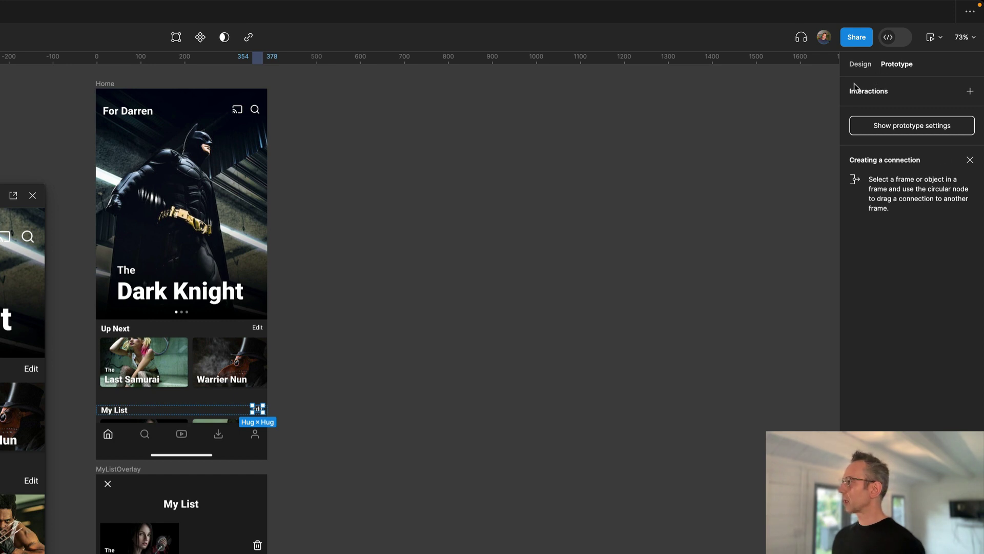
click(873, 95)
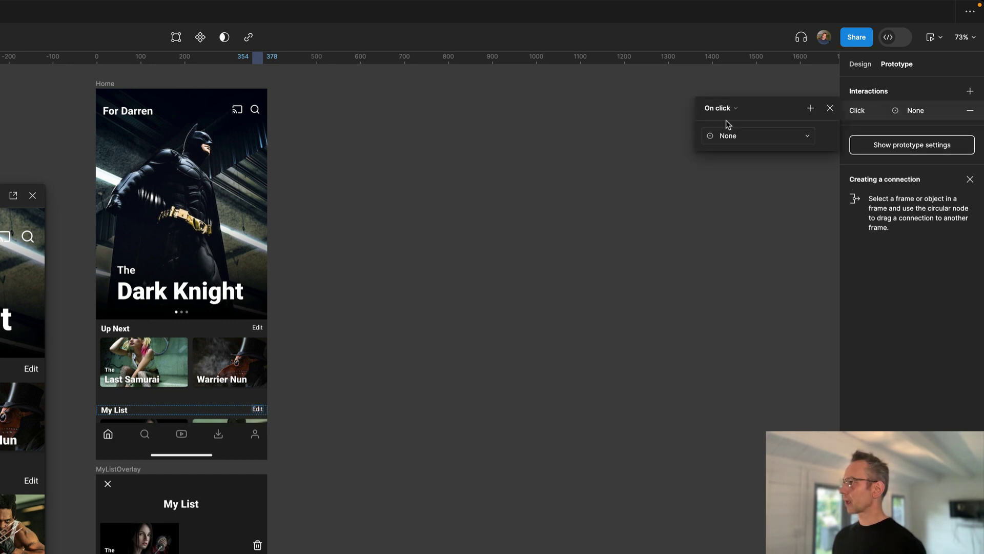
click(725, 142)
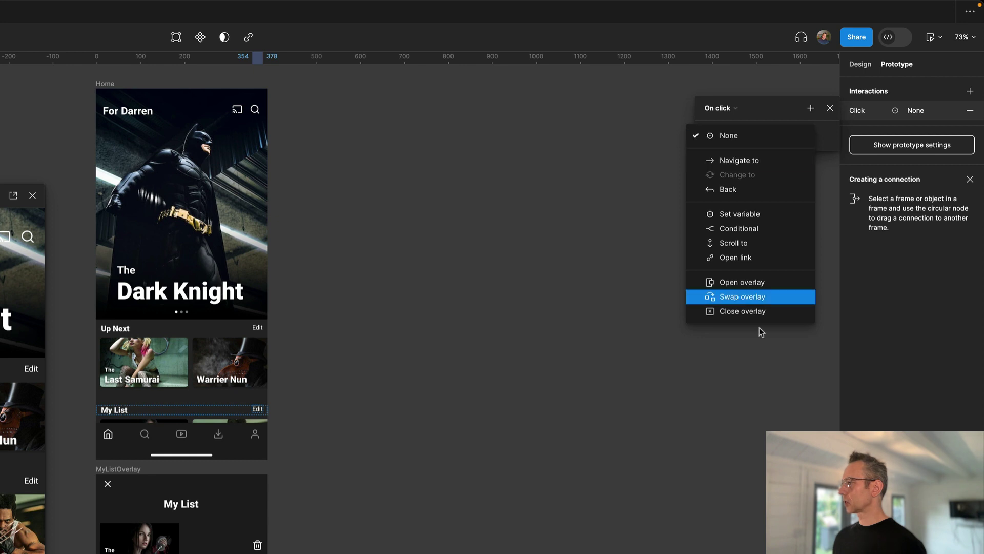
click(756, 287)
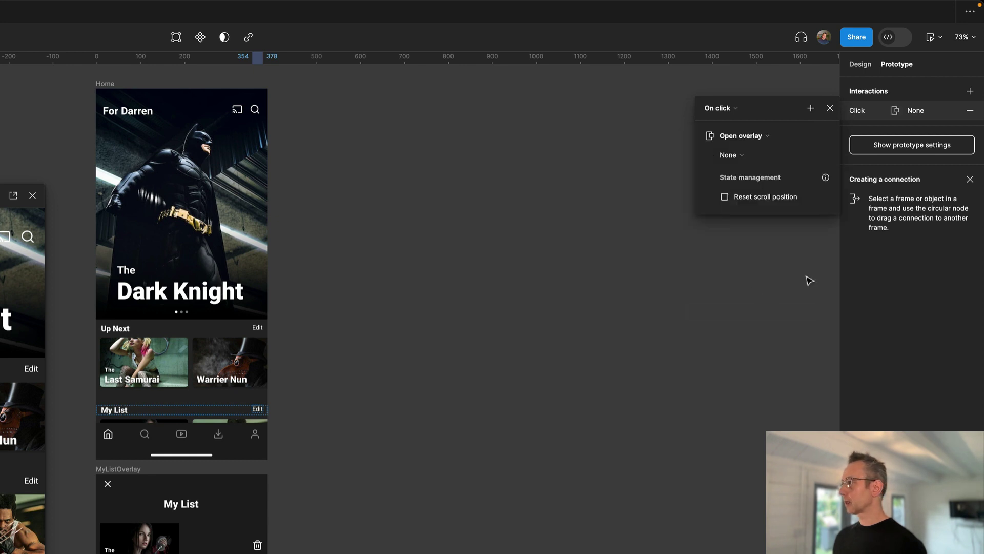
click(747, 157)
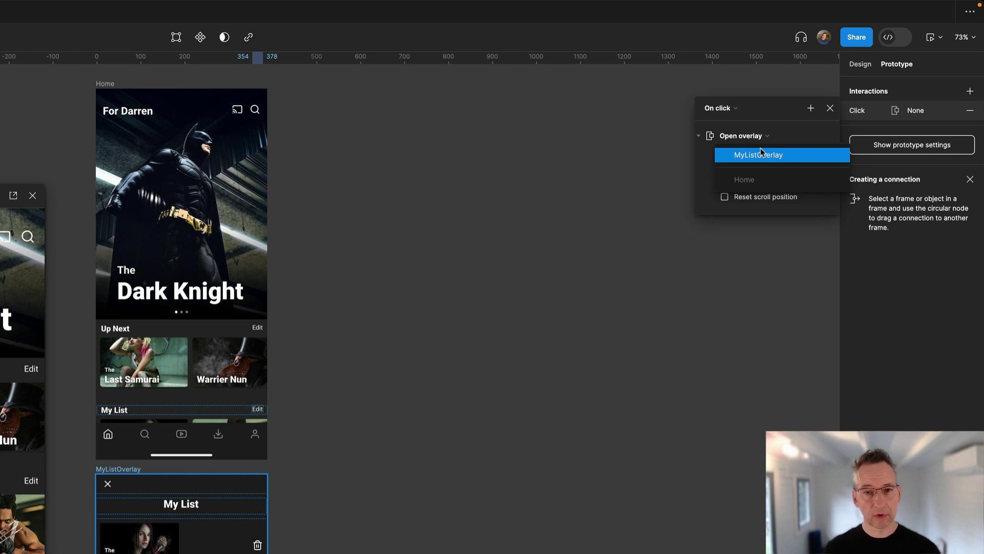
click(760, 153)
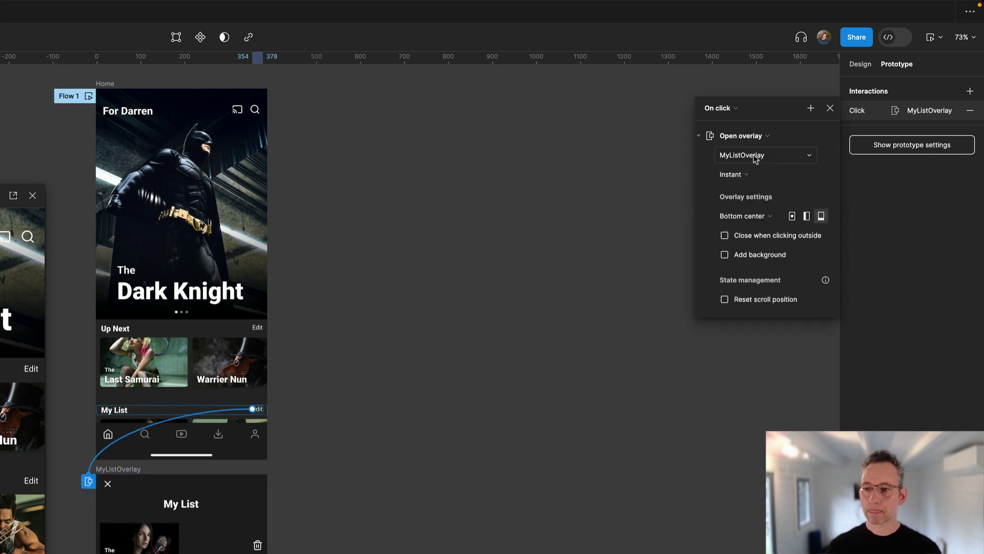
Set the overlay's opening animation to Move in, upward, with a duration of 200ms, and close the interaction details.
click(733, 175)
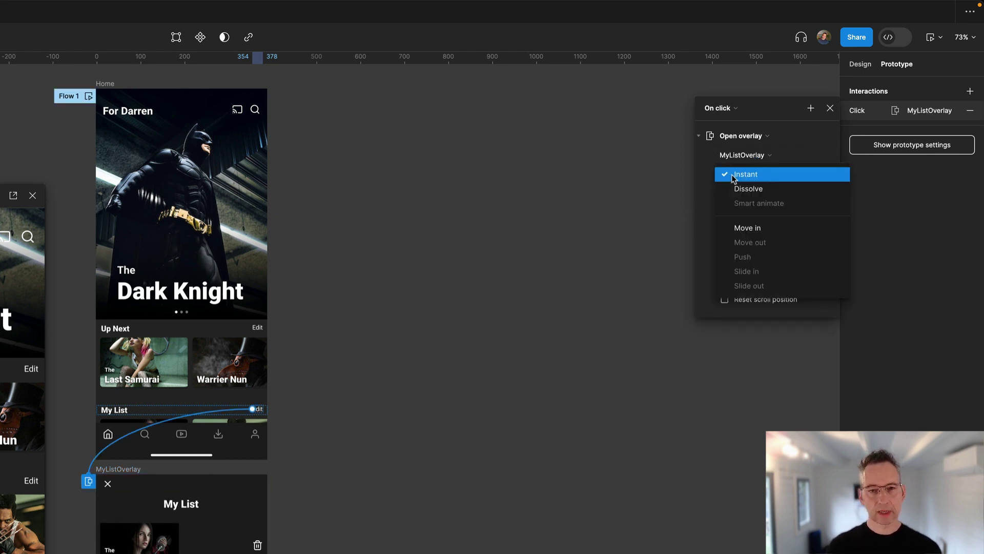
click(748, 228)
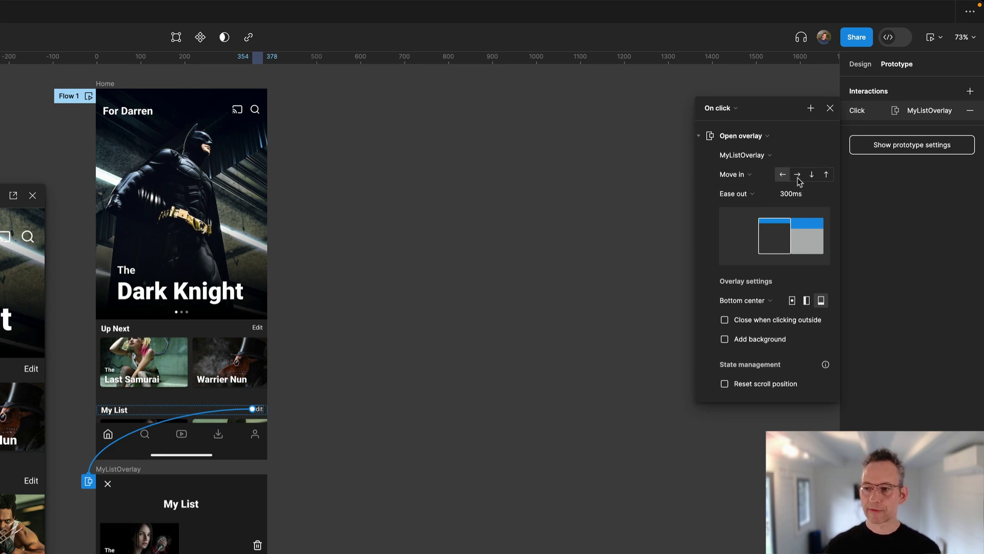
click(827, 175)
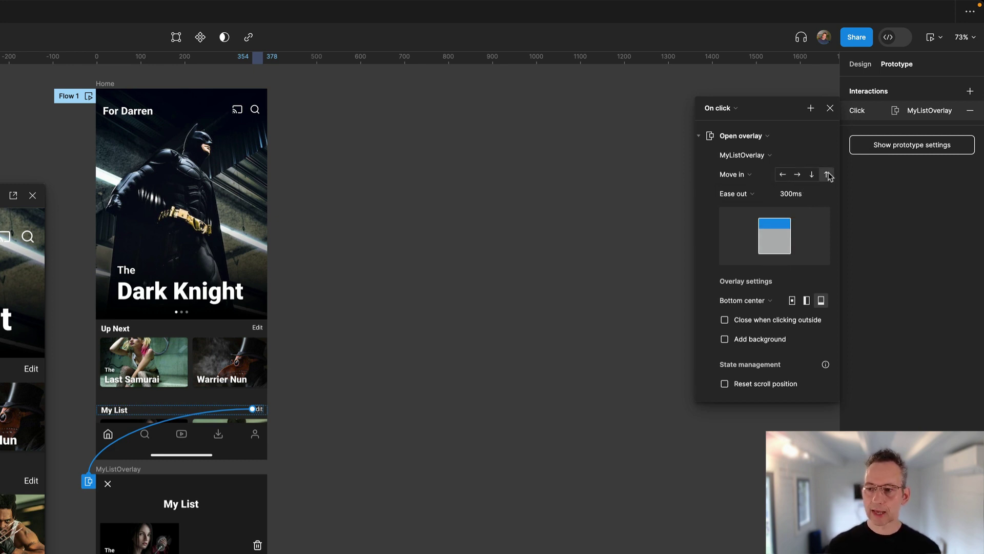
click(797, 197)
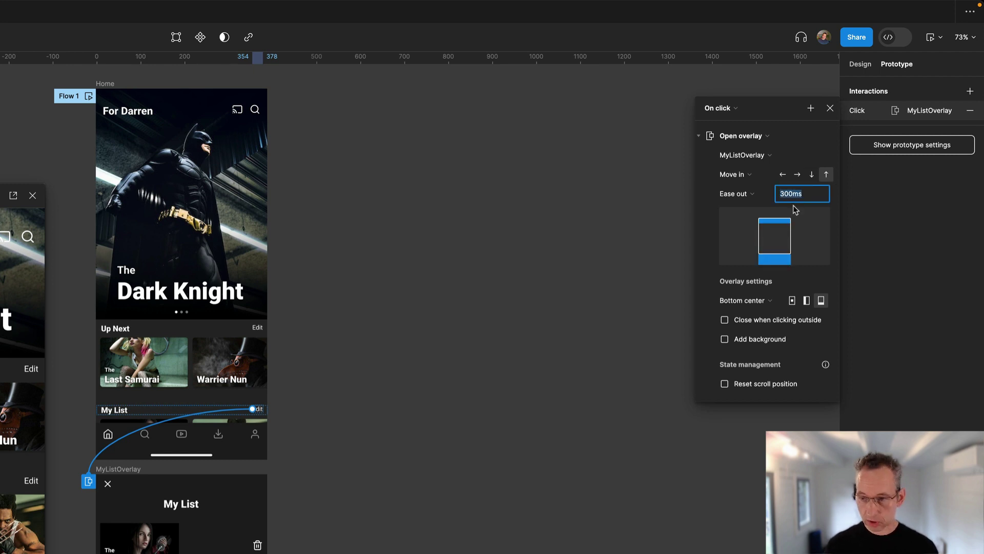
text(200)
key(Return)
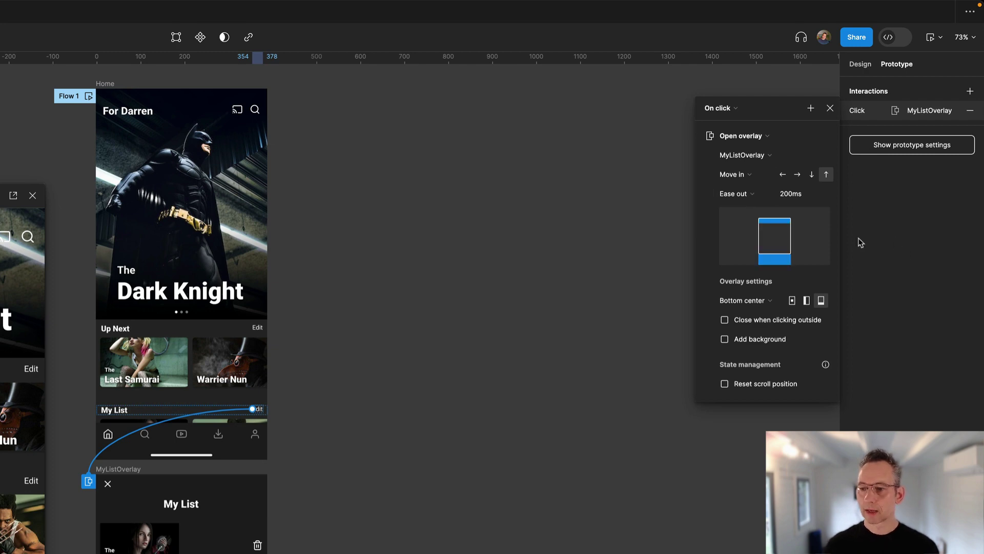
click(840, 102)
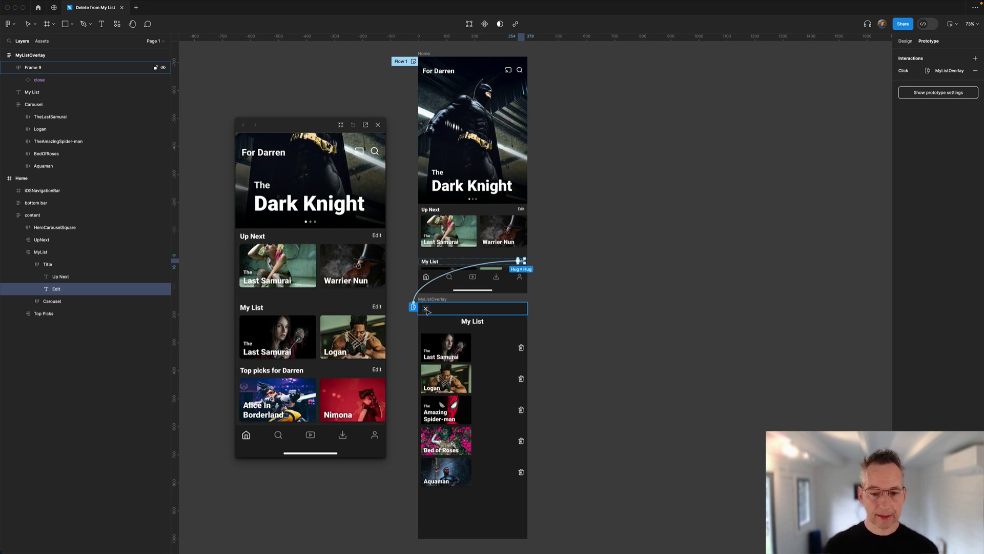
Add an on-click Close overlay interaction to the close icon at the top of MyListOverlay.
click(425, 311)
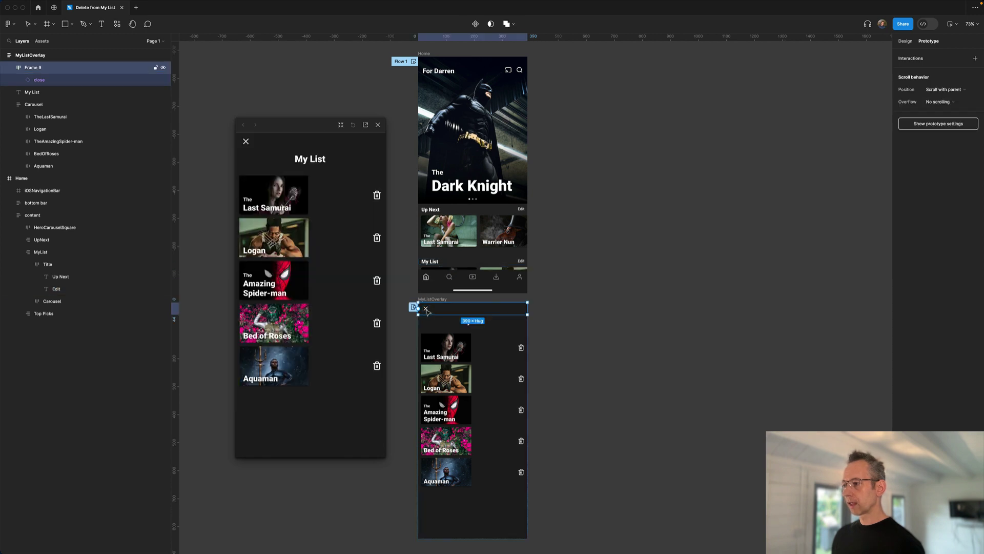
click(426, 309)
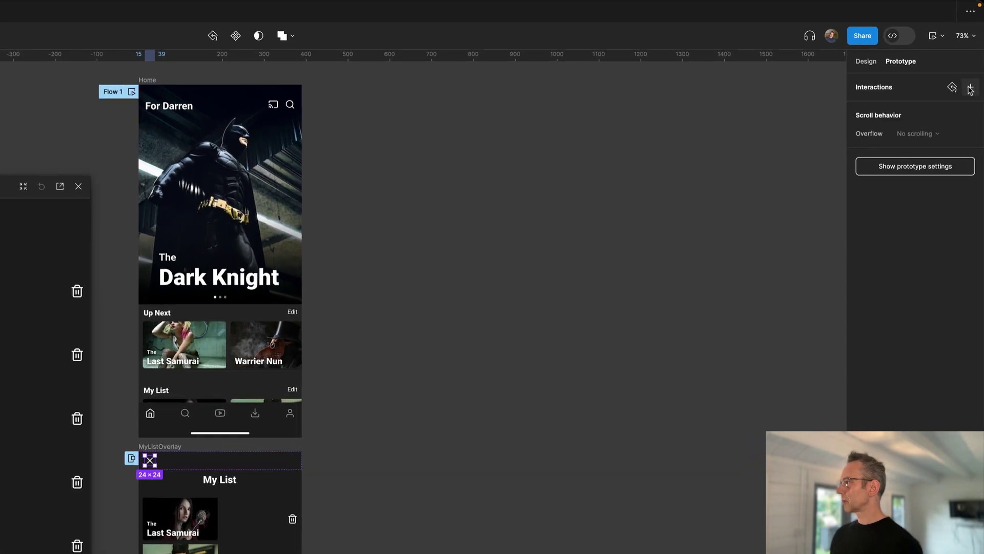
click(970, 93)
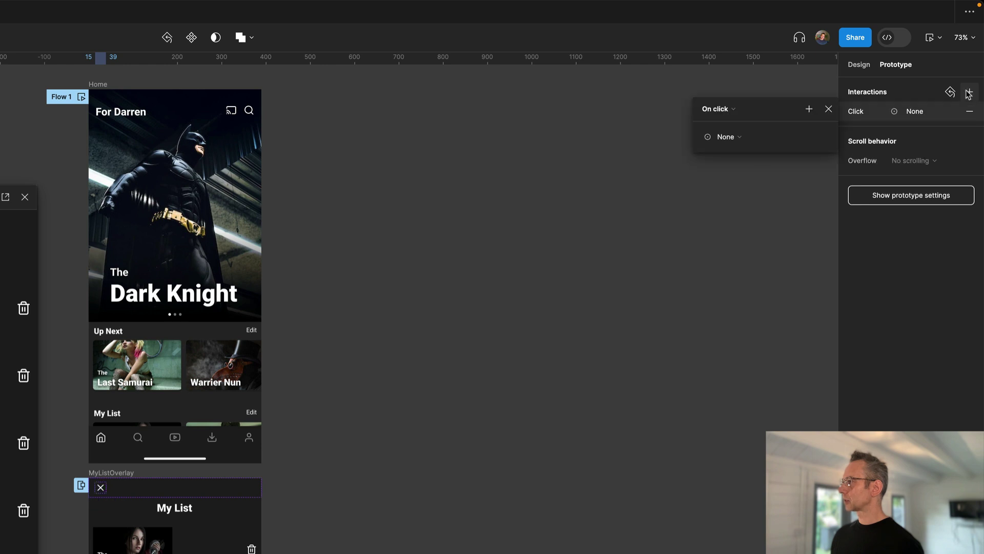
click(731, 136)
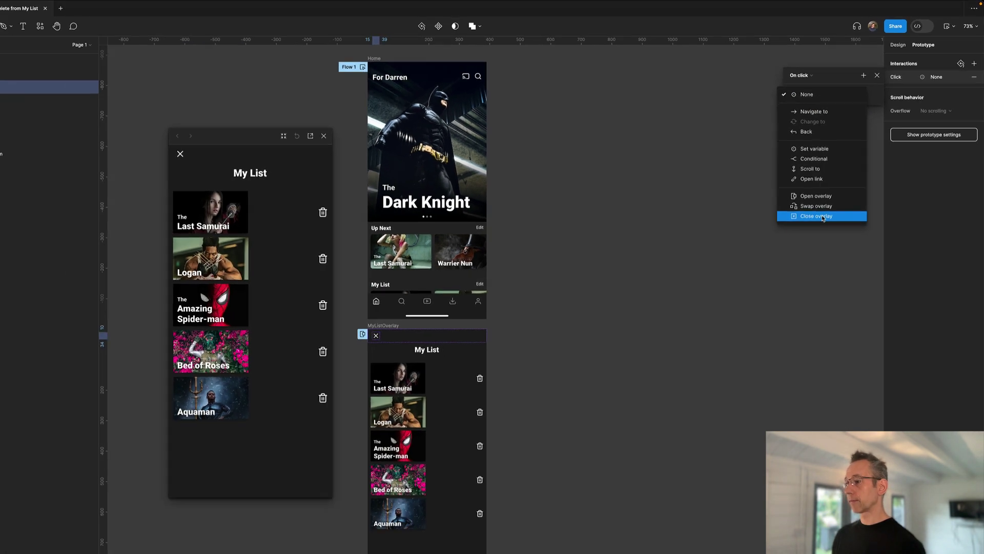
click(749, 314)
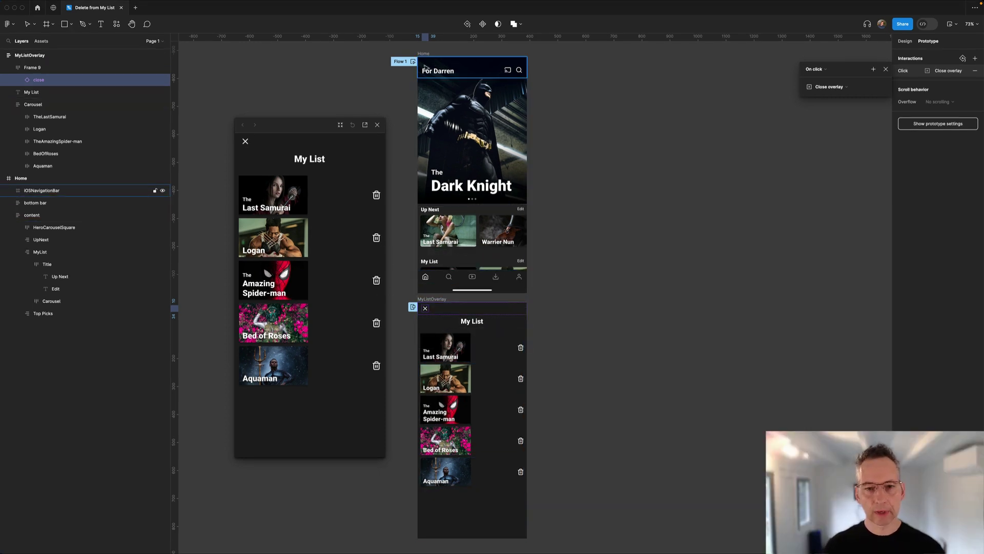
Preview Flow 1 and test opening the overlay with My List's Edit link and closing it with its close icon.
click(405, 63)
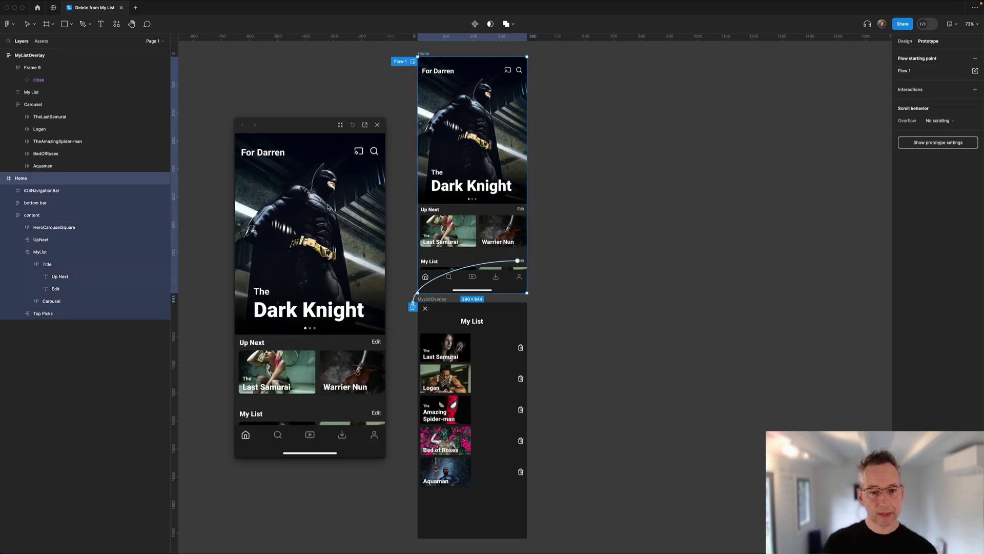
scroll(344, 286, down, 3)
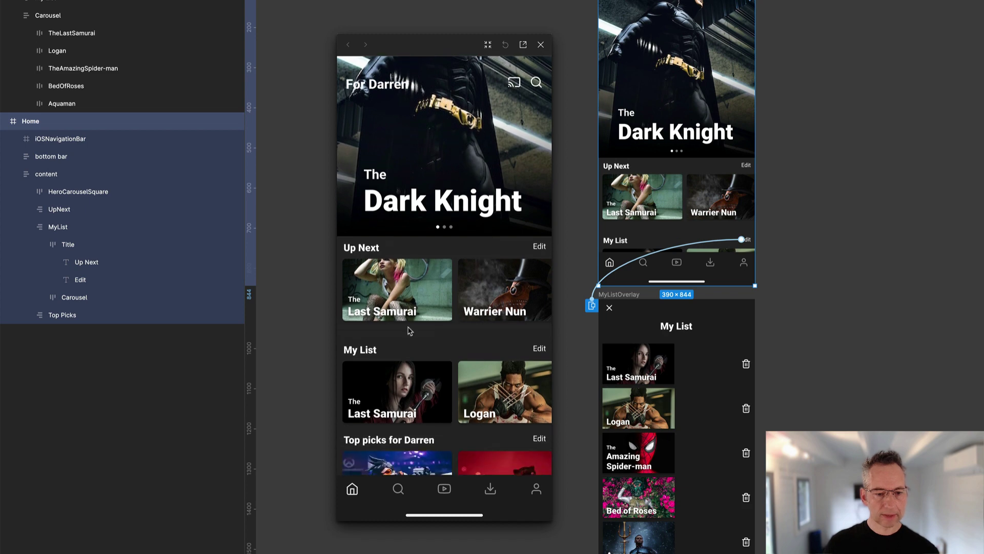
click(540, 349)
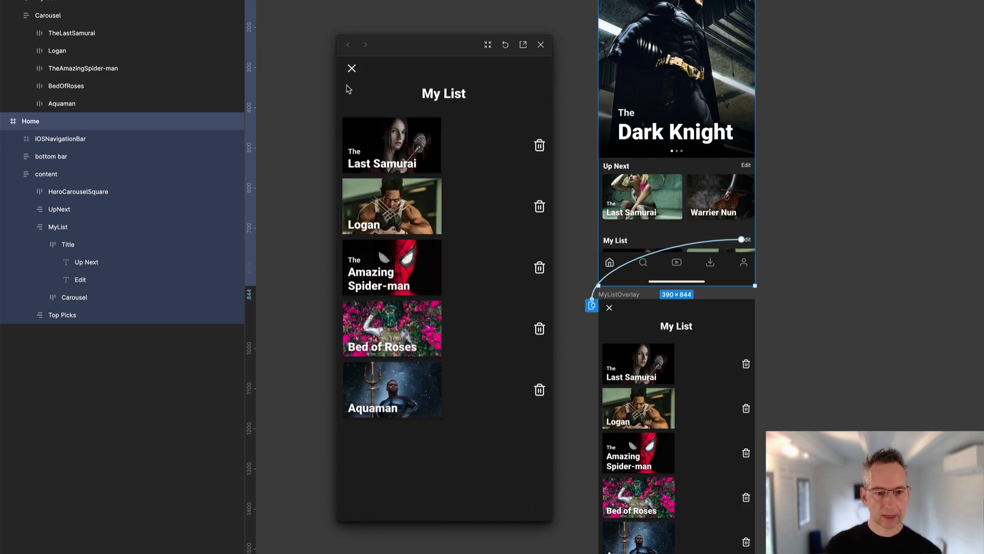
click(352, 70)
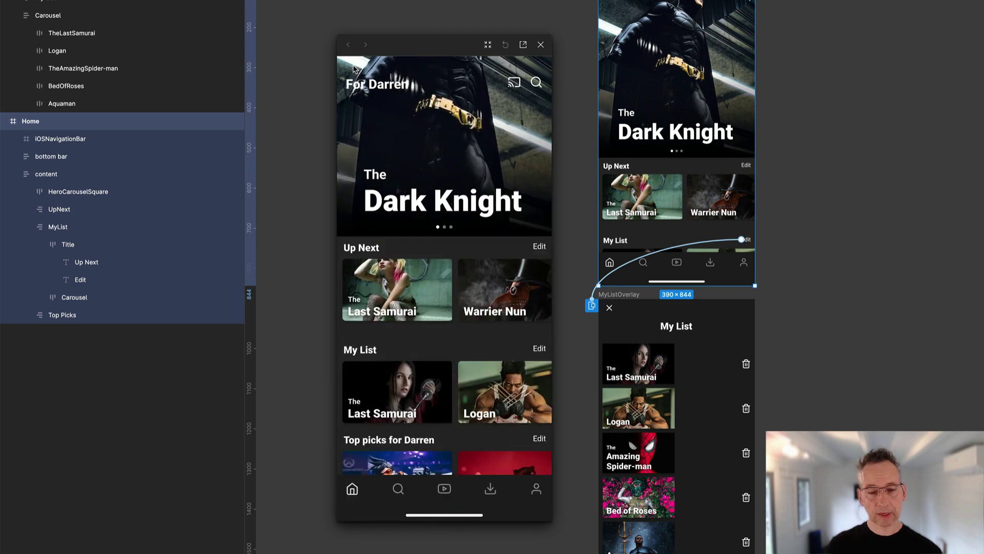
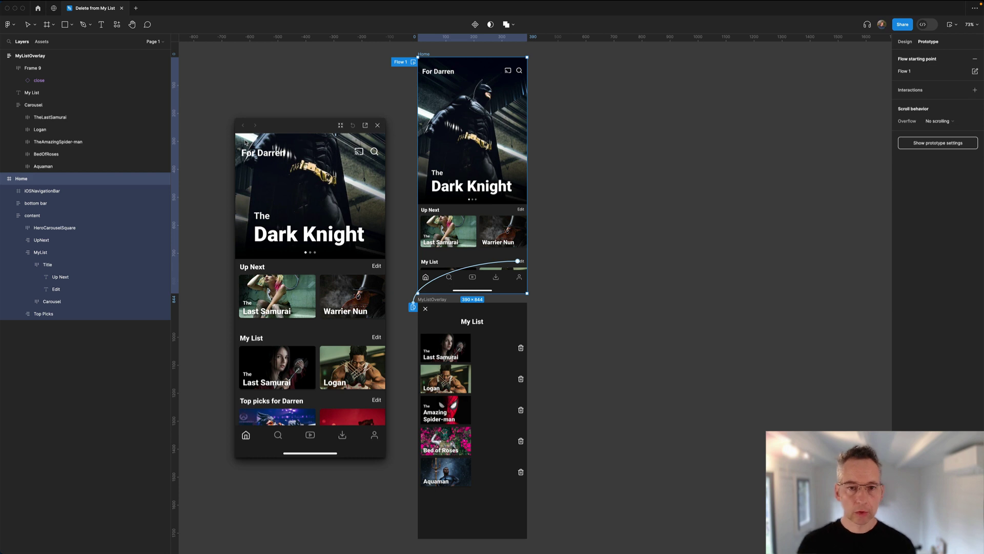
With nothing selected, open the file's local variables and move their window to an empty part of the canvas.
click(666, 208)
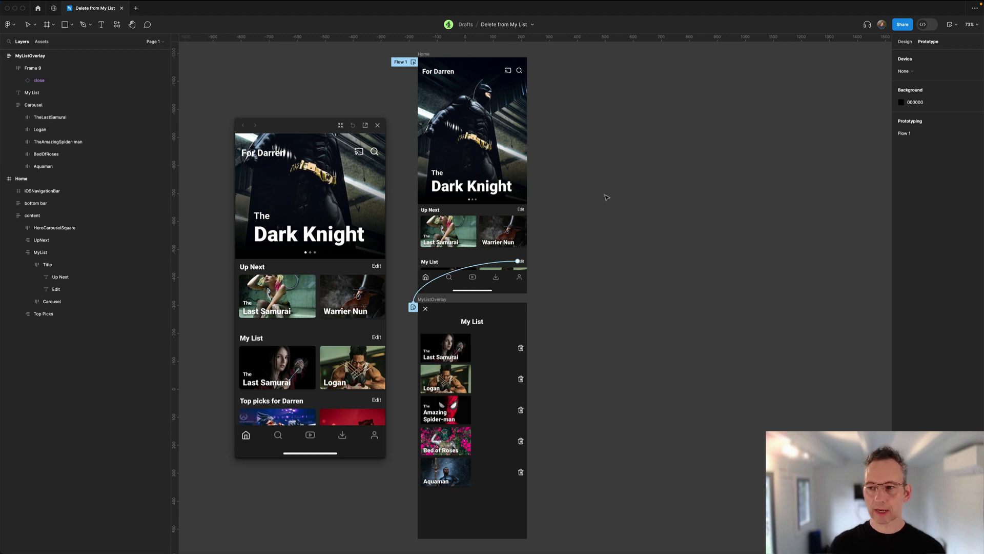
click(907, 41)
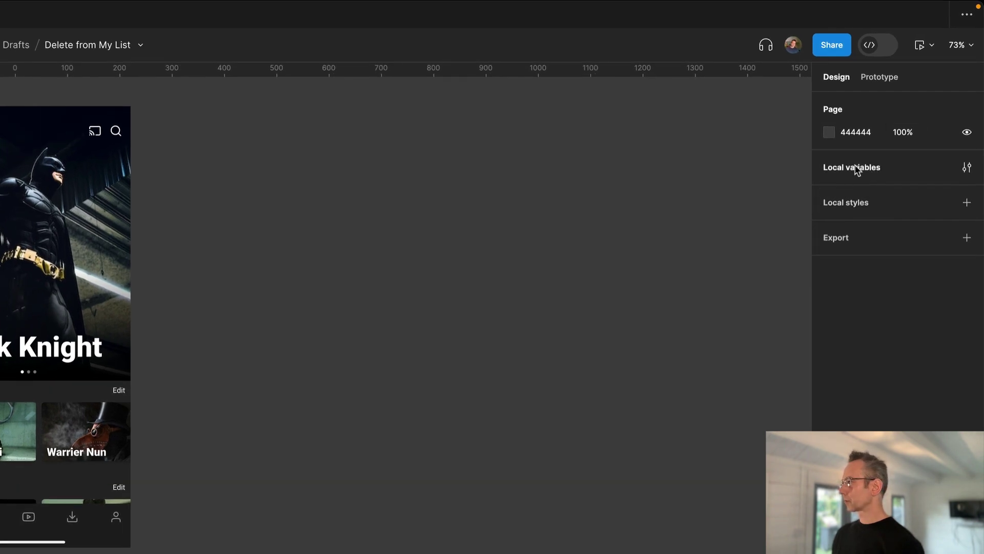
click(857, 171)
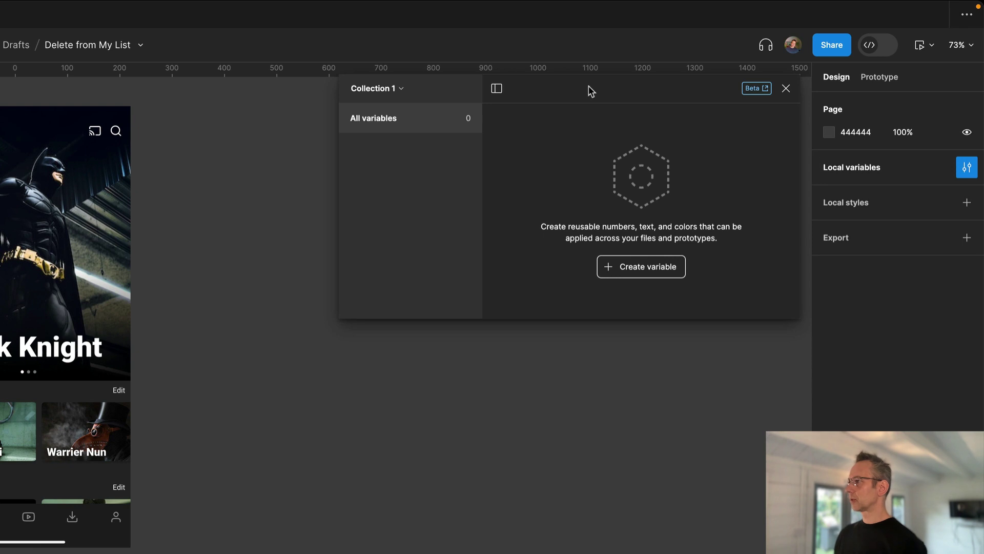
drag(588, 89, 409, 211)
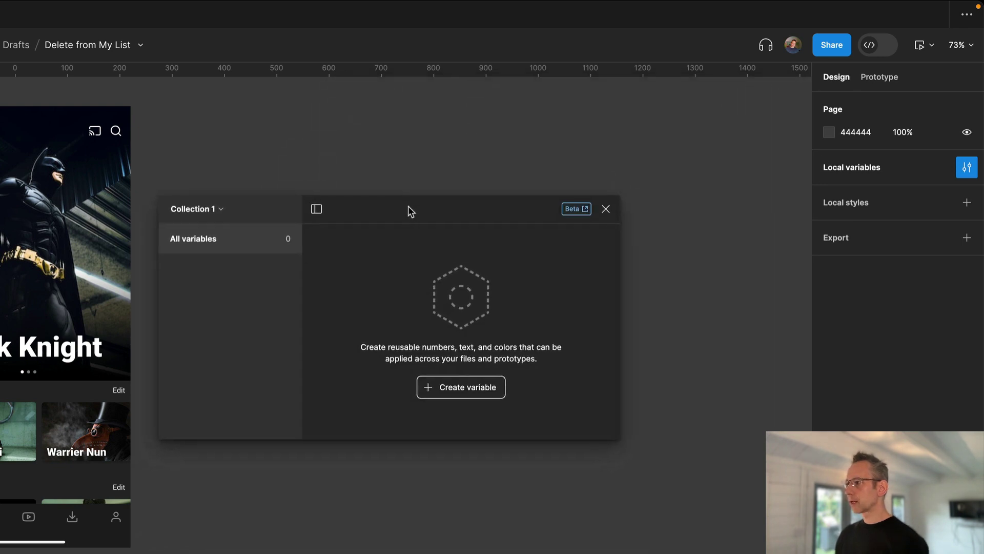
Create a new variable collection named MyList.
click(222, 209)
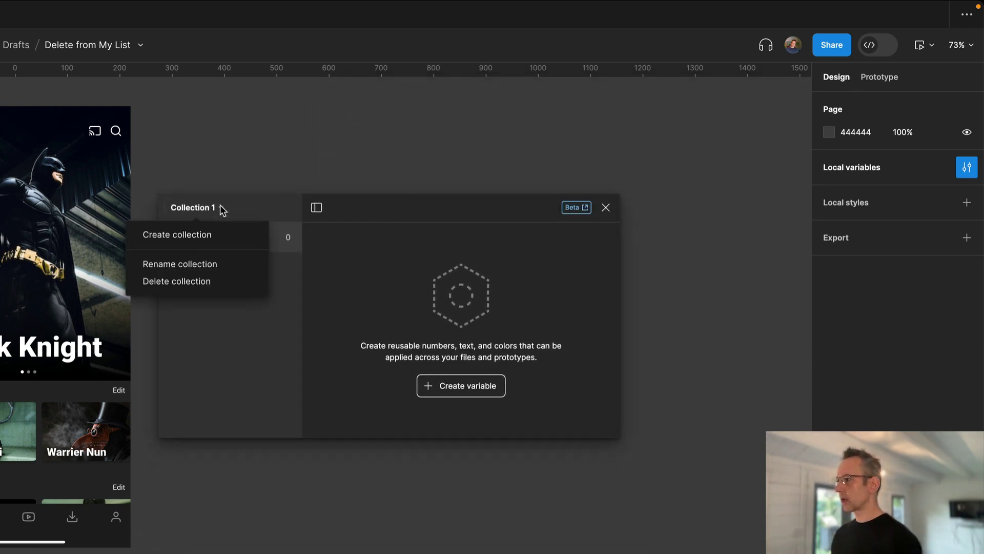
click(173, 232)
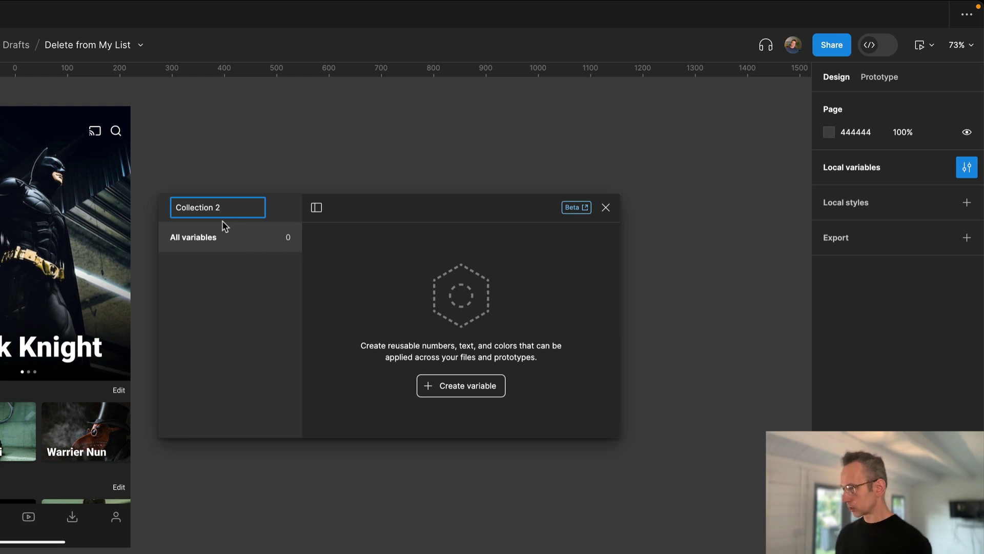
key(BackSpace)
key(BackSpace)
key(BackSpace)
key(BackSpace)
key(BackSpace)
key(BackSpace)
key(BackSpace)
key(BackSpace)
key(BackSpace)
key(BackSpace)
key(BackSpace)
key(BackSpace)
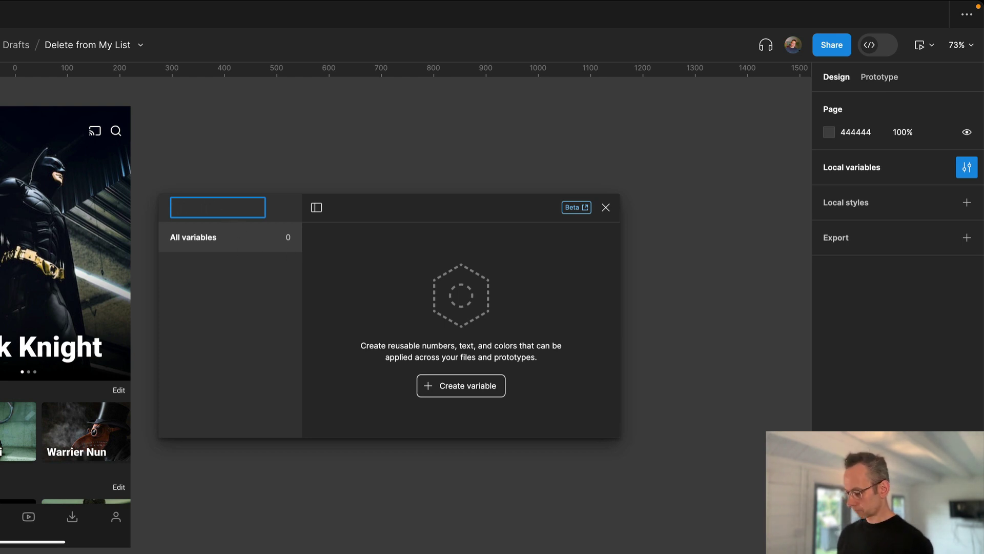
text(MyList)
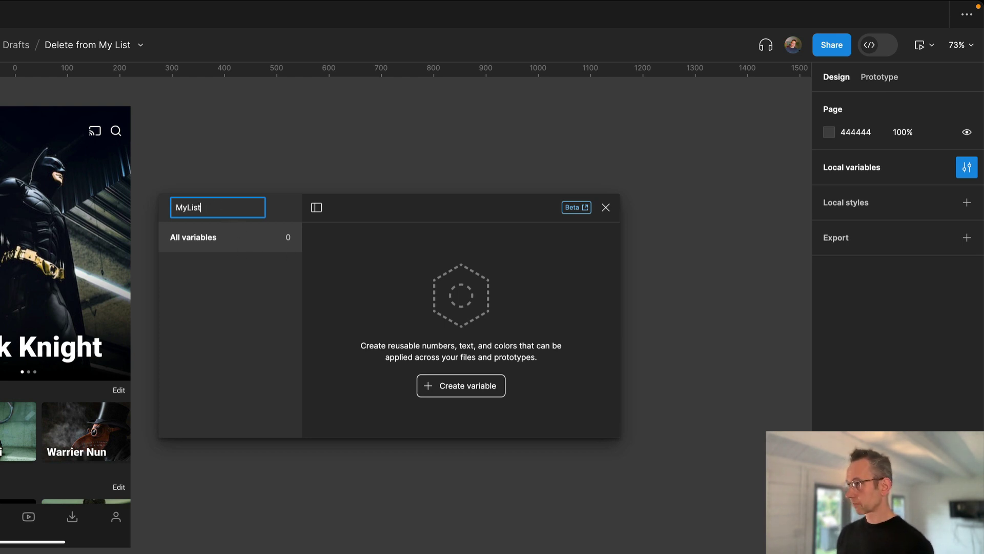
key(Return)
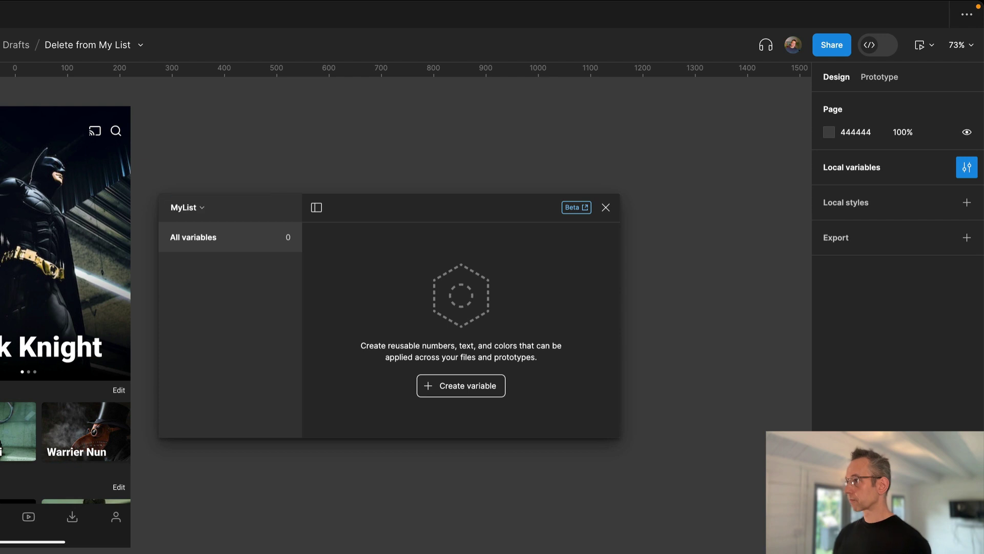
Create five boolean variables in the MyList collection.
click(442, 389)
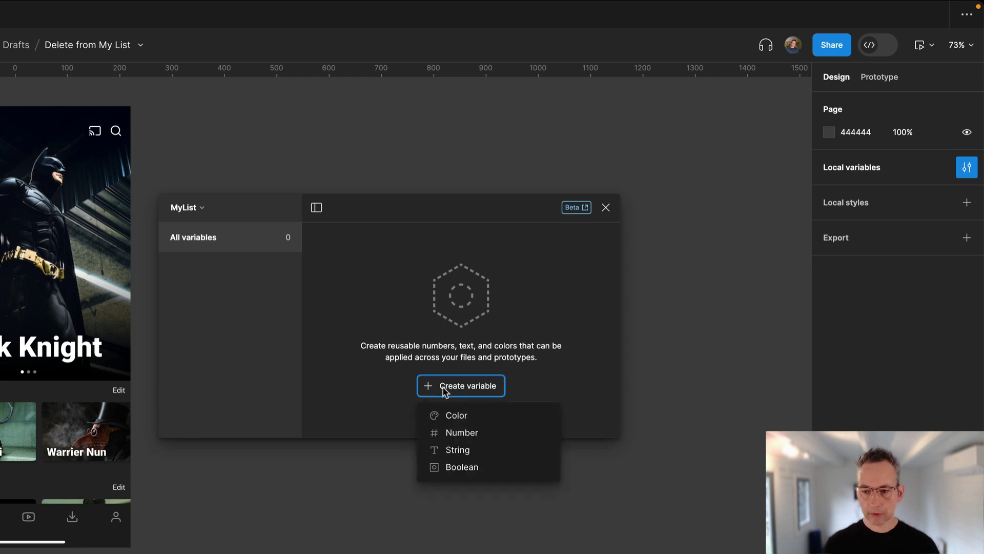
click(452, 475)
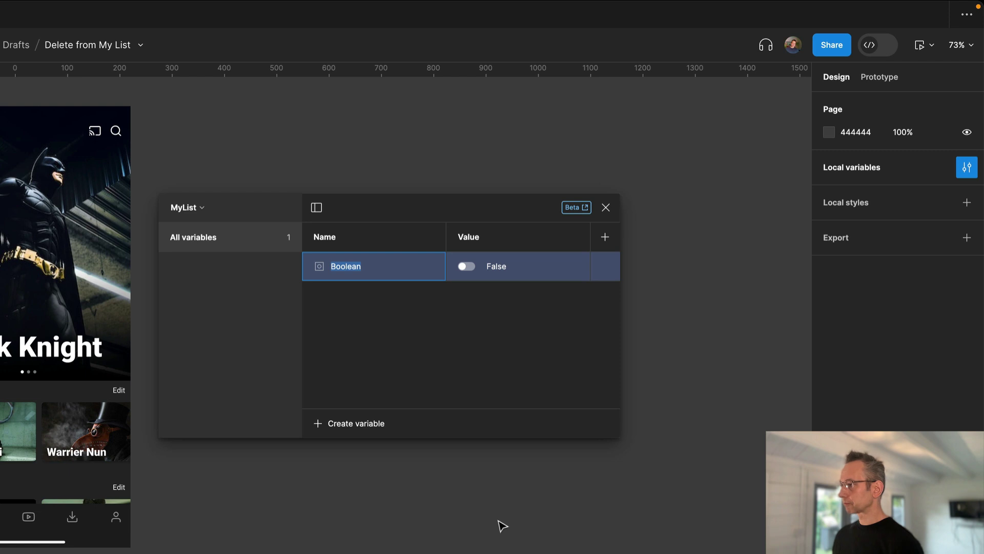
click(328, 425)
click(415, 504)
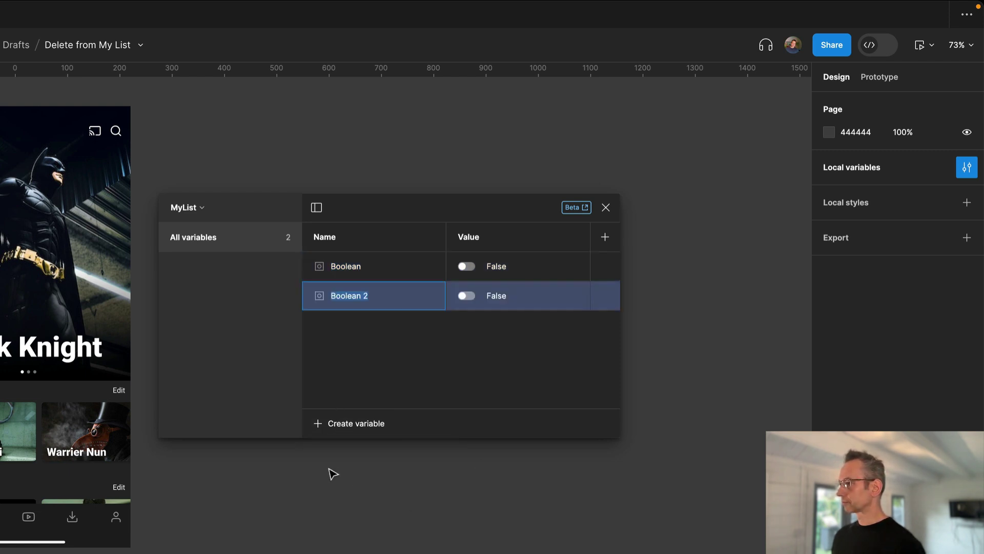
click(329, 423)
click(359, 505)
click(353, 424)
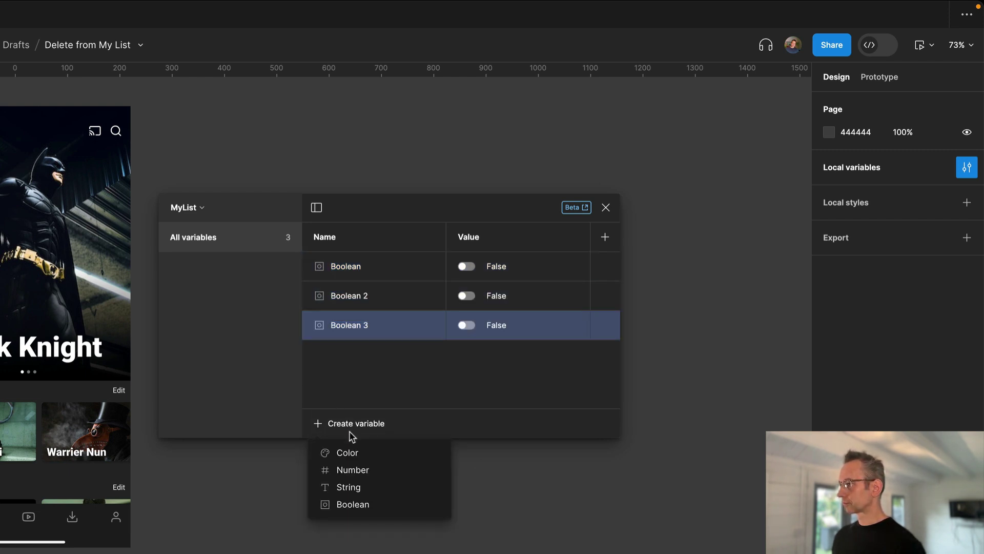
click(347, 507)
click(356, 424)
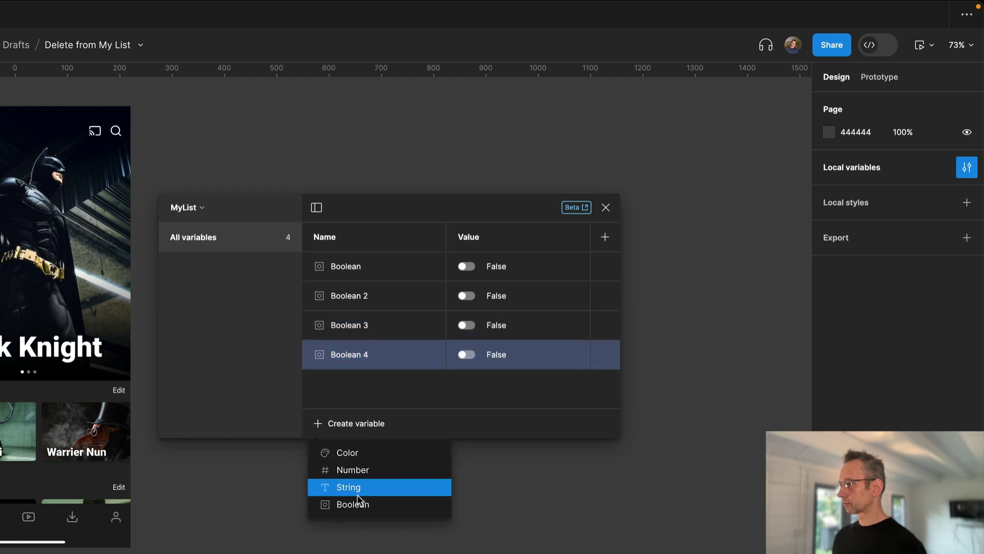
click(358, 503)
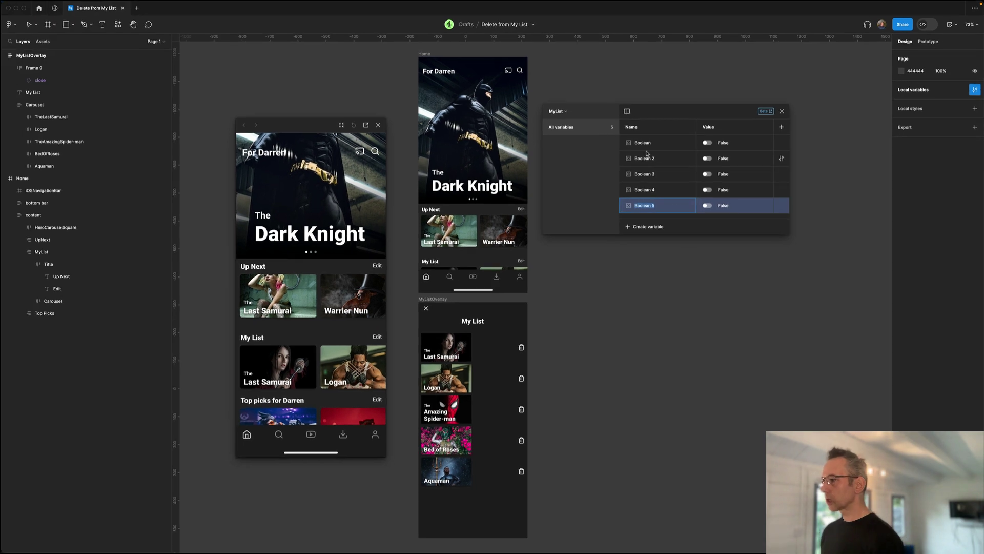
Move the variables window lower on the canvas and rename the first three booleans LastSamurai, Logan and AmazingSpider-man.
drag(657, 112, 659, 285)
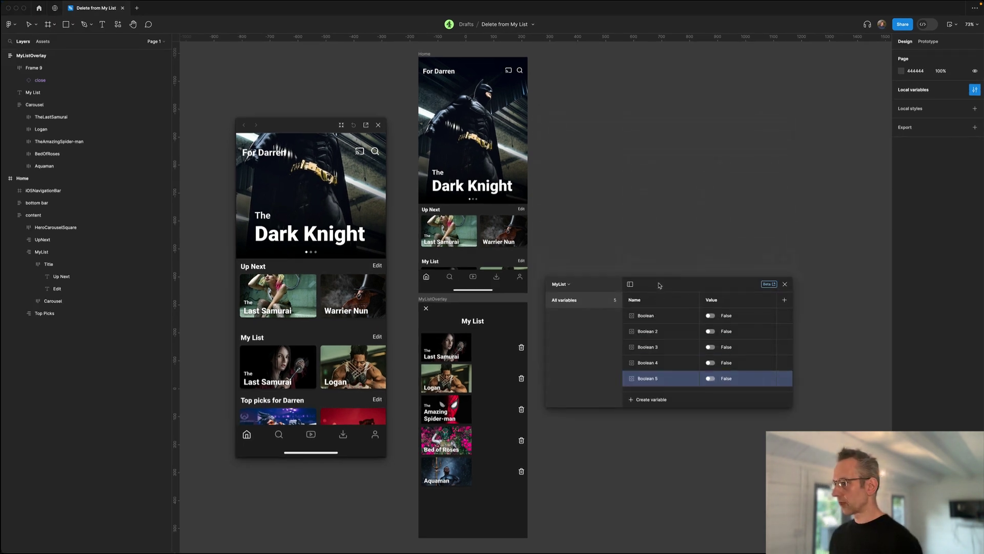
double_click(652, 316)
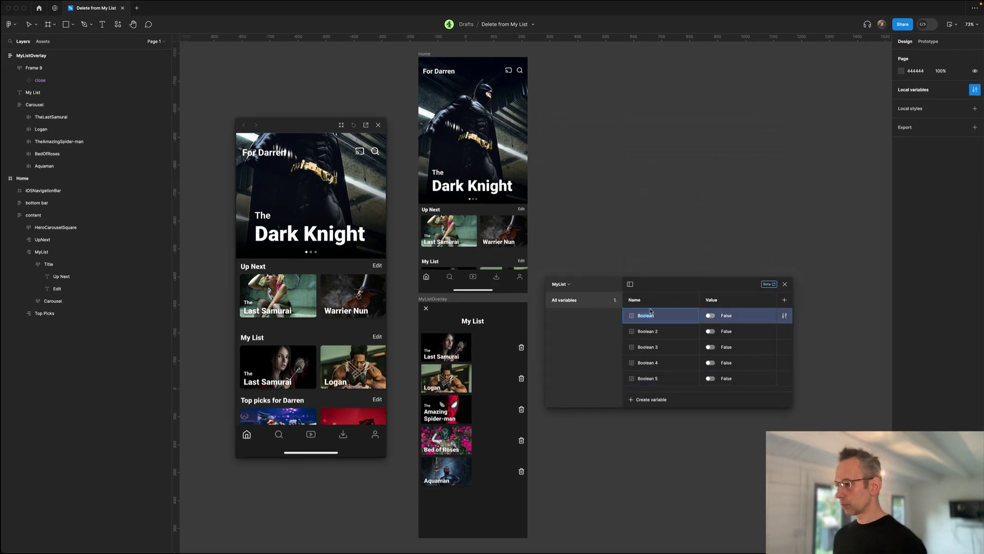
text(i)
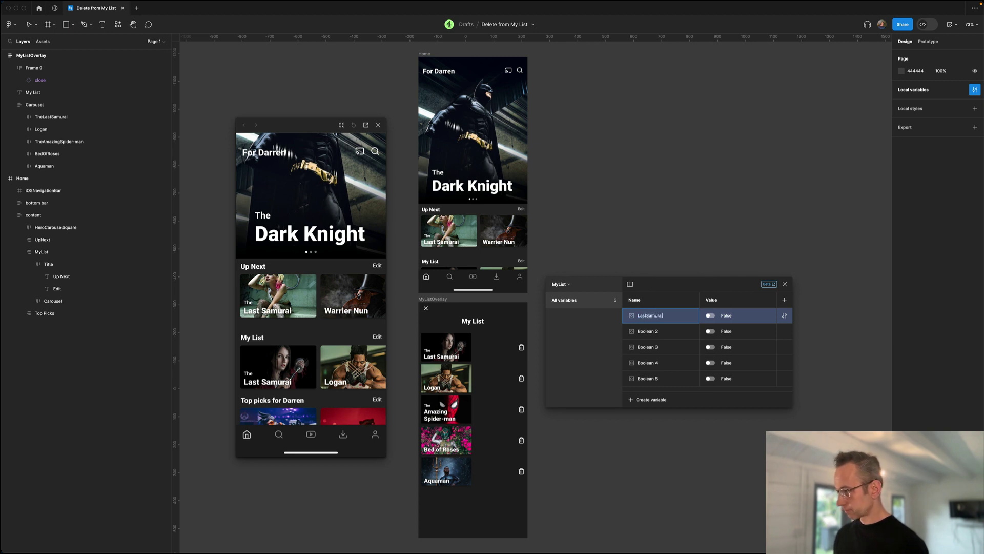
double_click(654, 331)
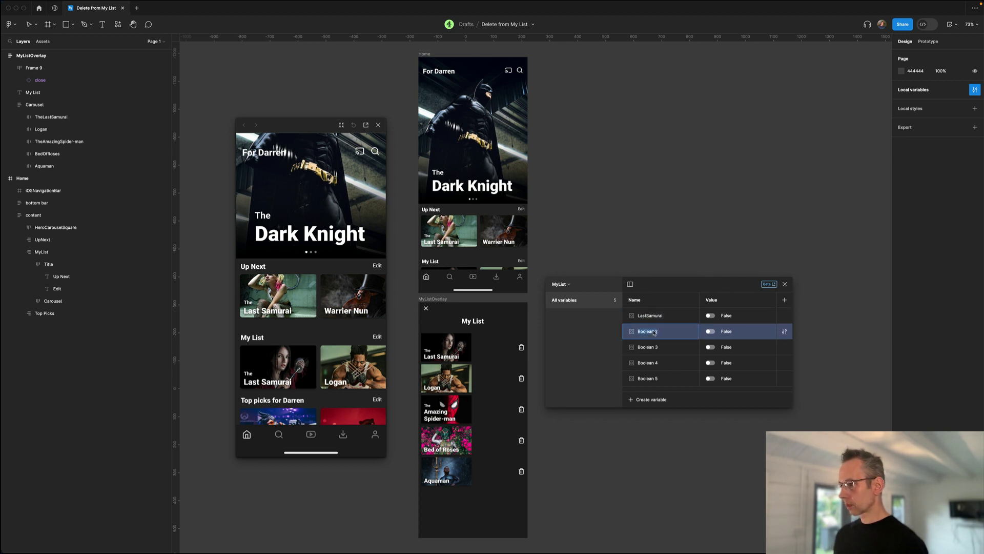
text(Logan)
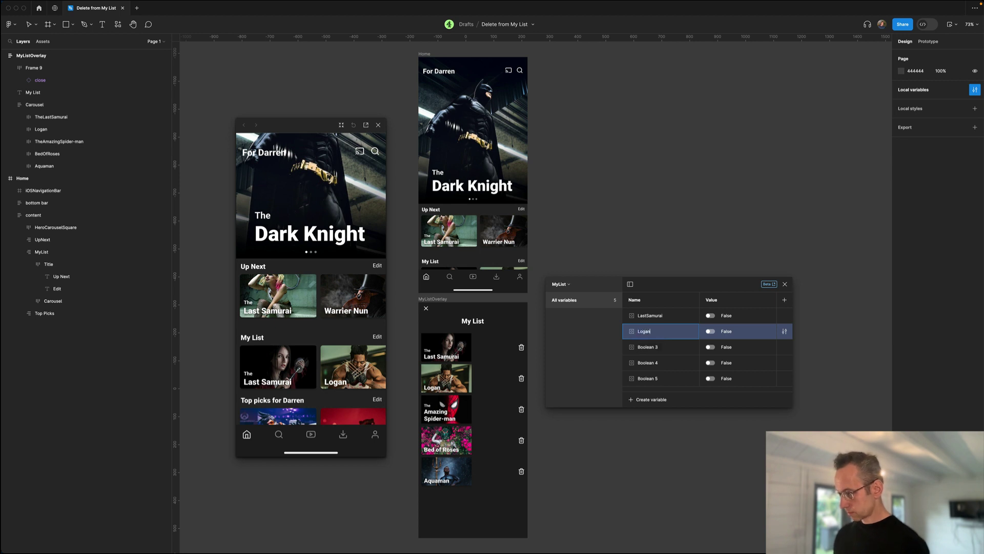
double_click(657, 347)
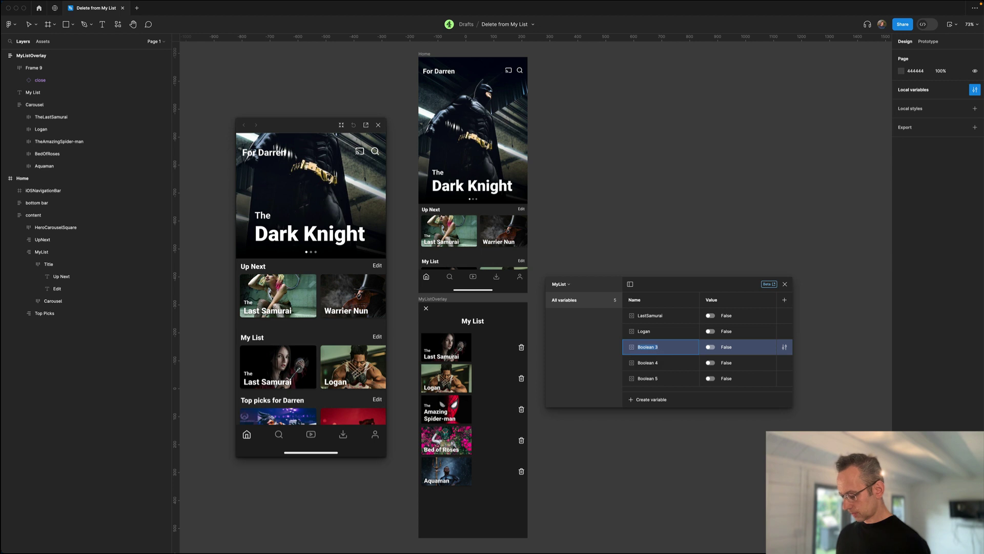
text(AmazingSpider-ma)
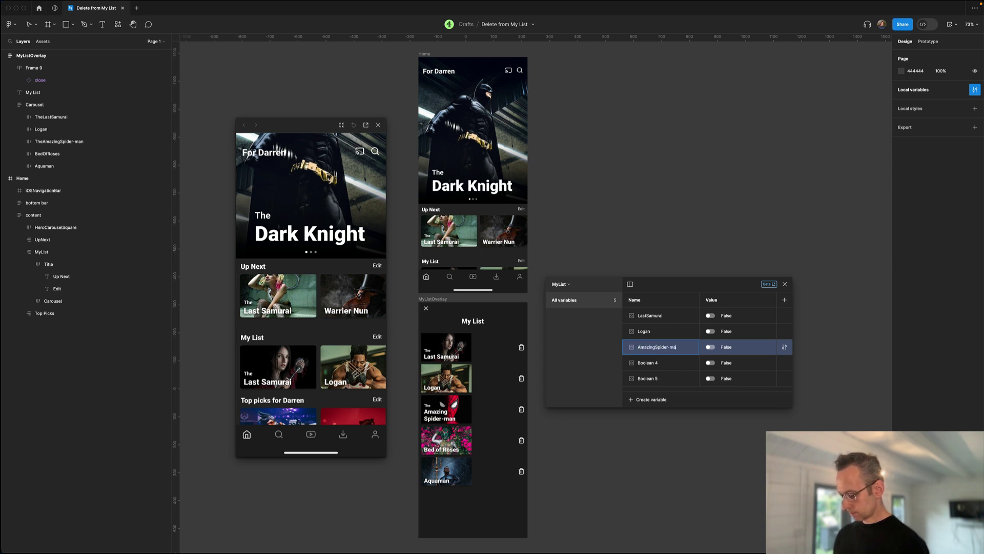
text(n)
key(Return)
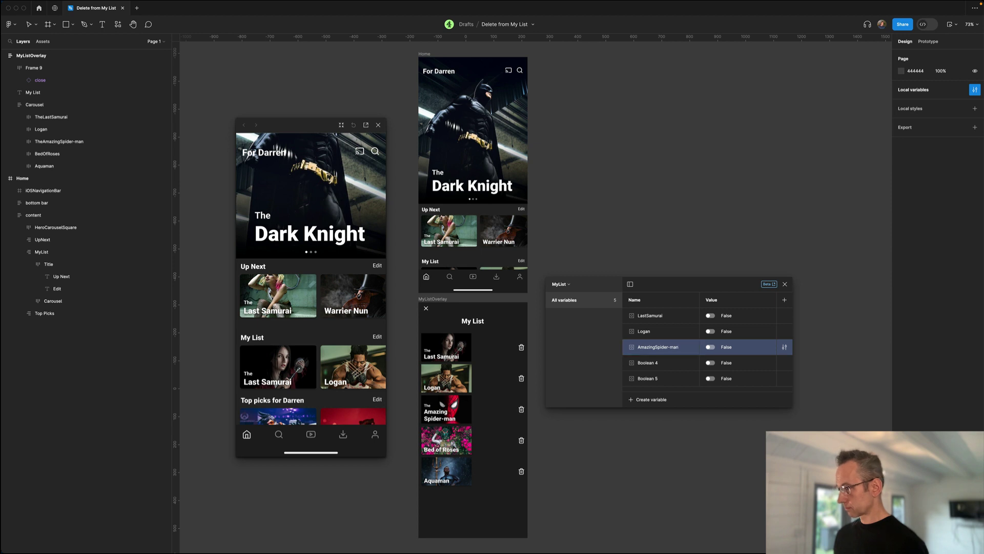
Rename the fourth and fifth boolean variables BedOfRoses and Aquaman.
double_click(647, 362)
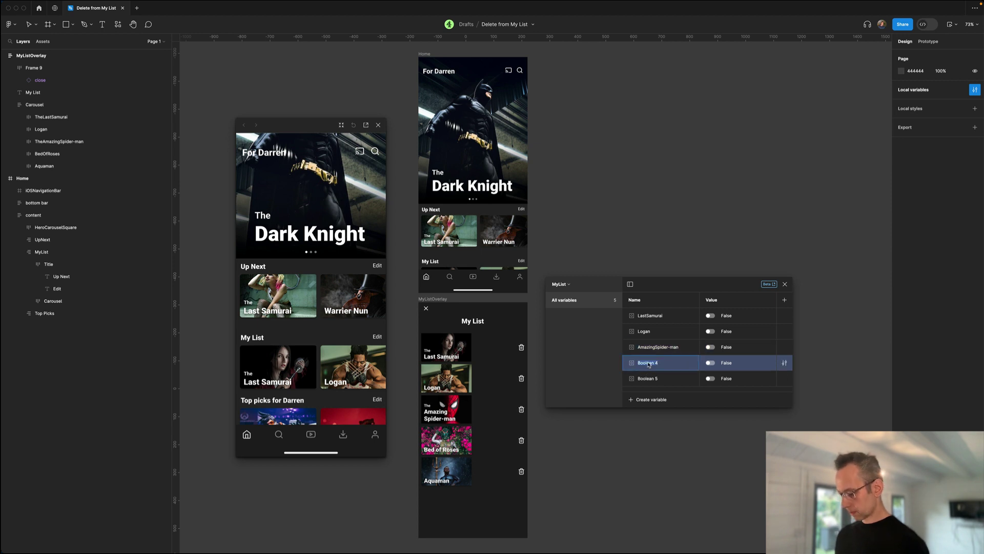
text(BedOfRoses)
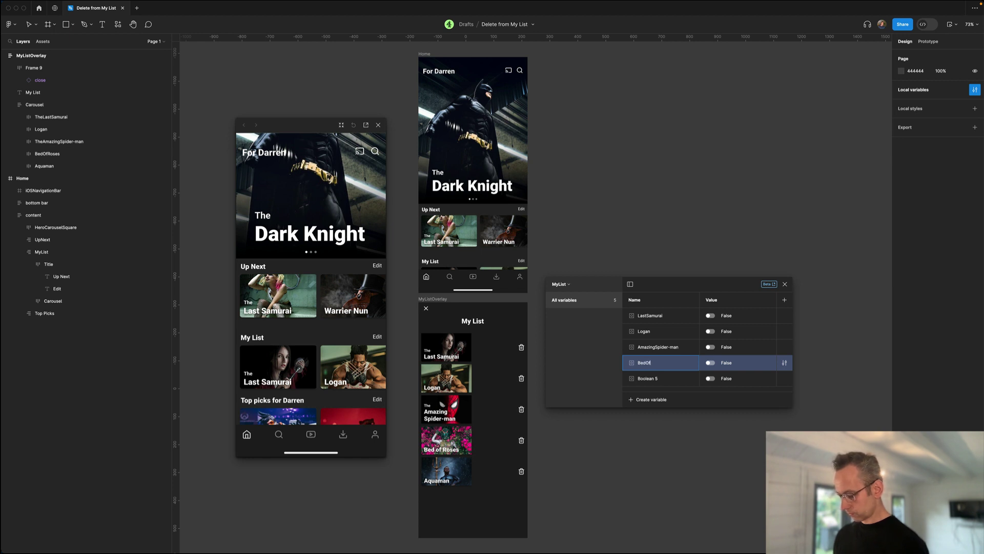
double_click(646, 378)
text(Aquaman)
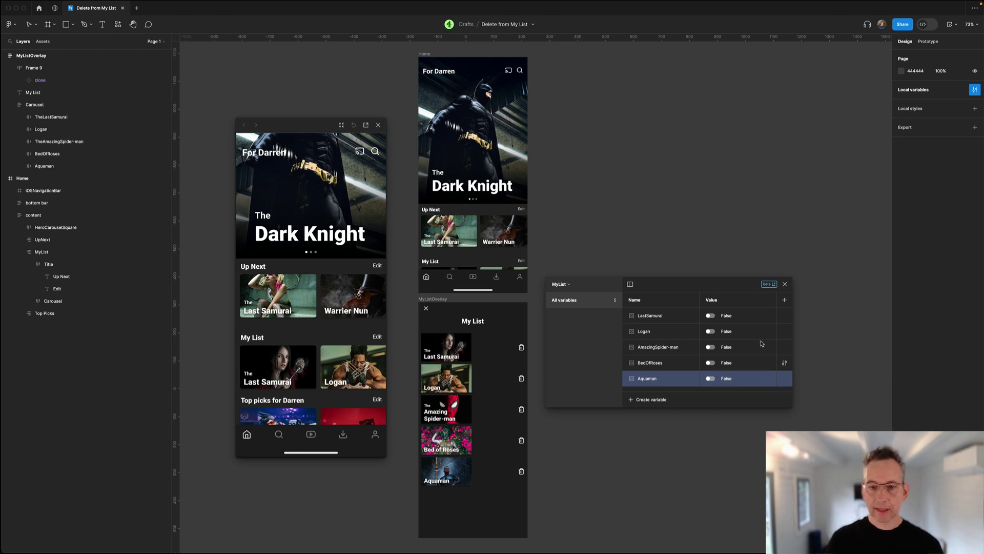
Set all five MyList variables to True and close the local variables window.
click(710, 316)
click(710, 331)
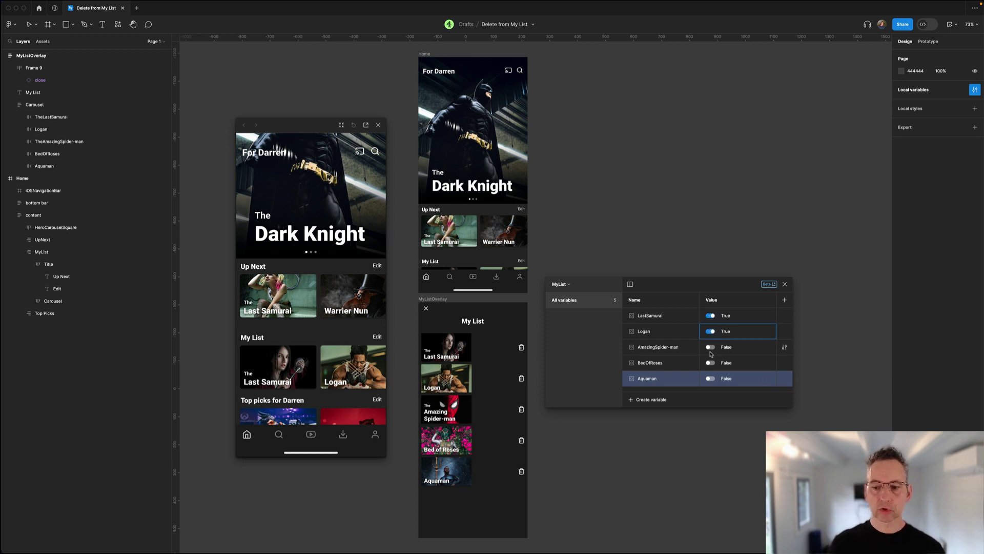
click(711, 348)
click(711, 363)
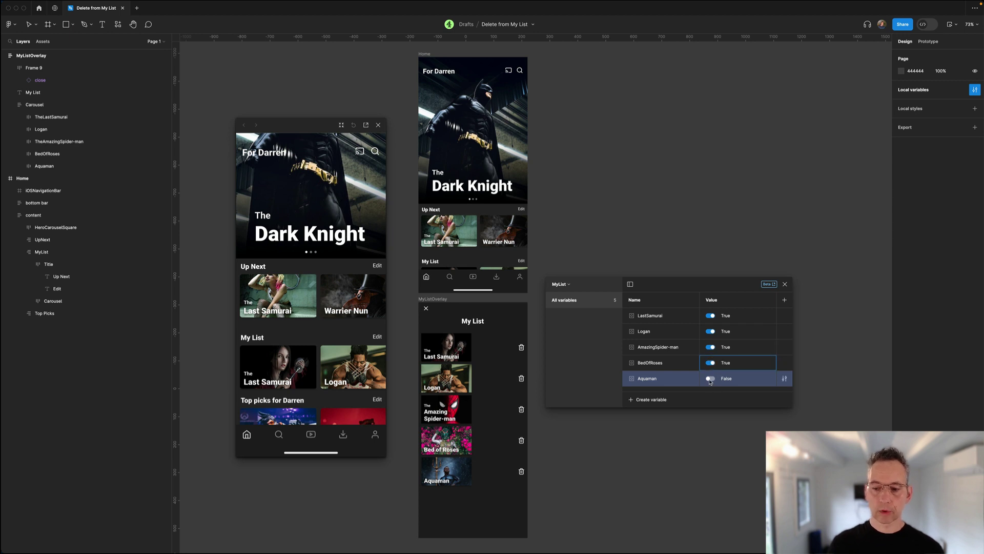
click(711, 378)
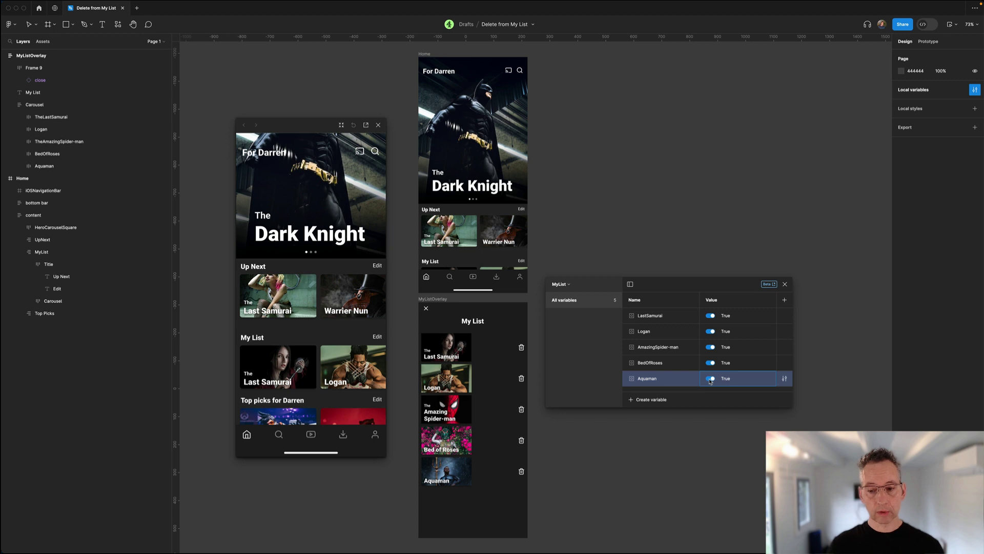
drag(672, 287, 702, 188)
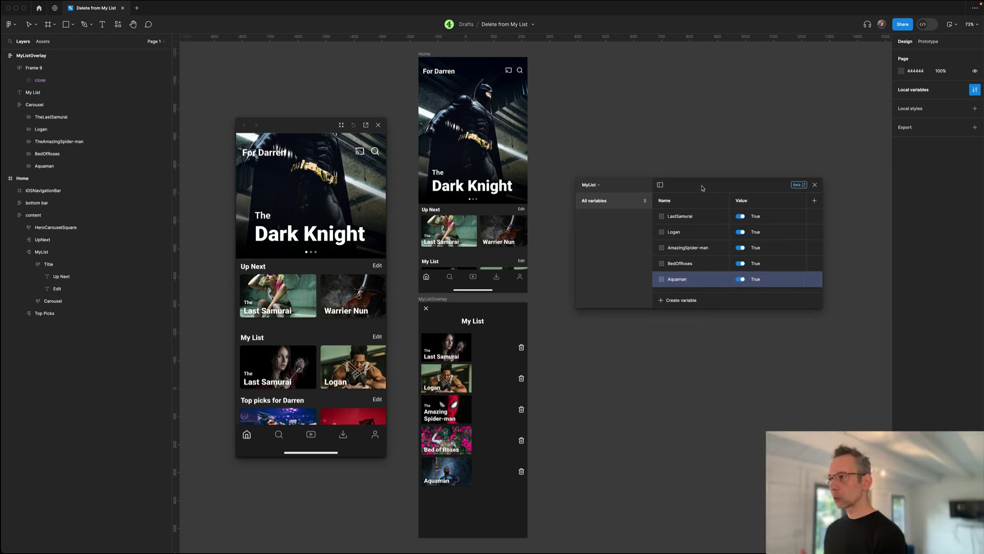
click(815, 185)
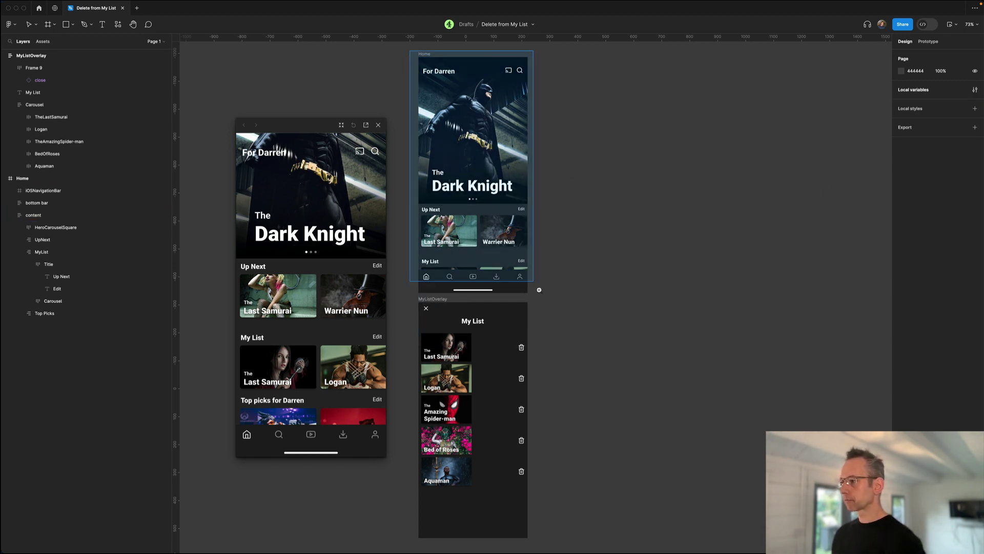
Expand the Carousel layer inside Home's MyList section and look through its five title frames.
key(plus)
scroll(683, 287, down, 1)
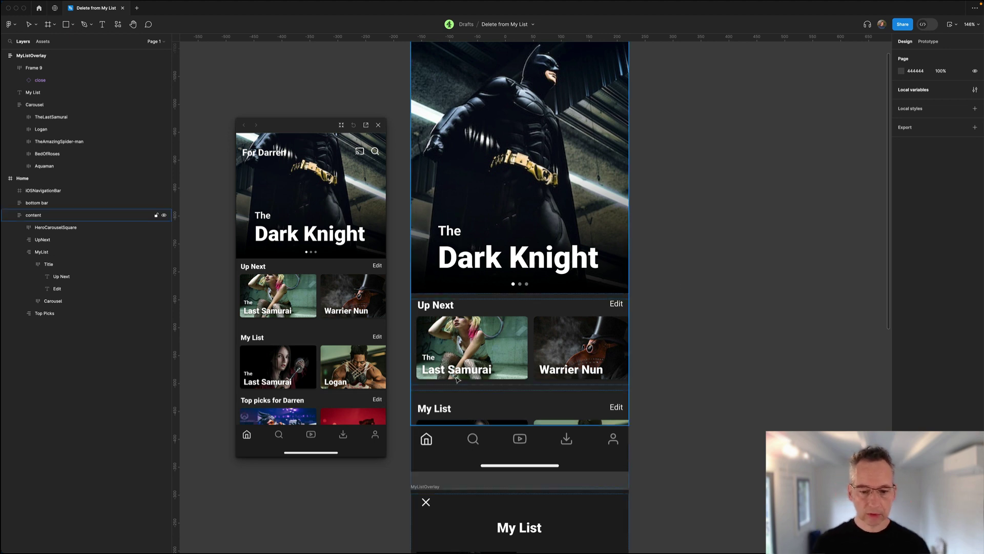
scroll(693, 367, down, 5)
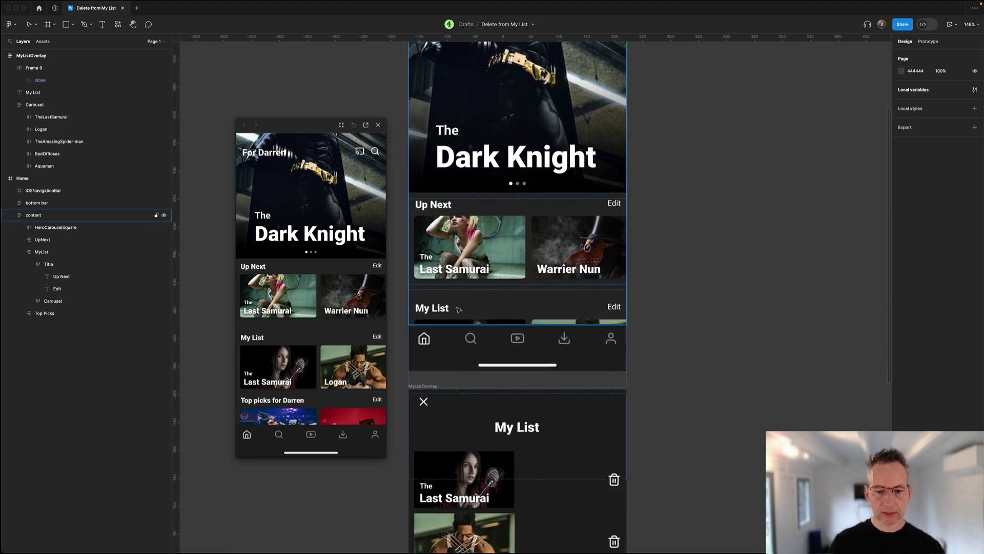
double_click(439, 311)
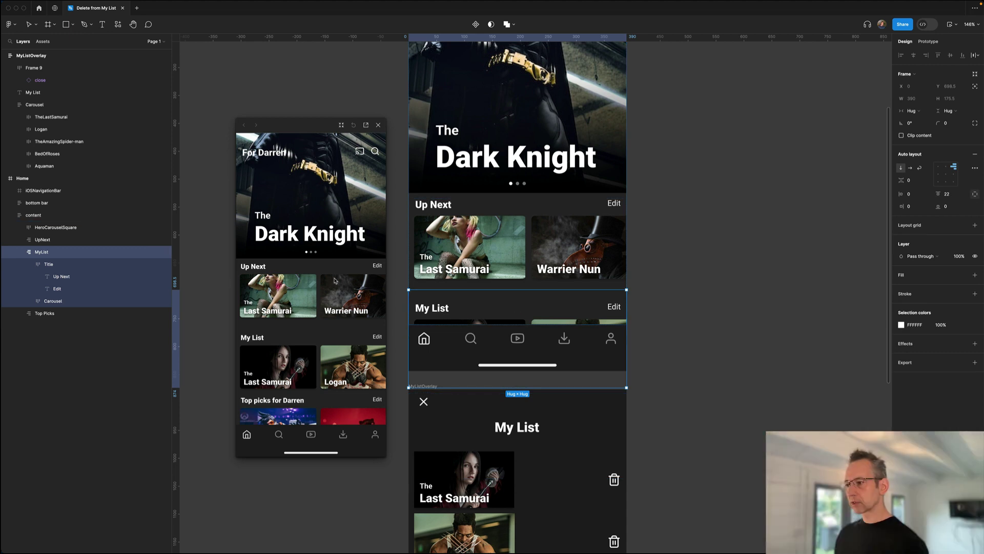
click(28, 301)
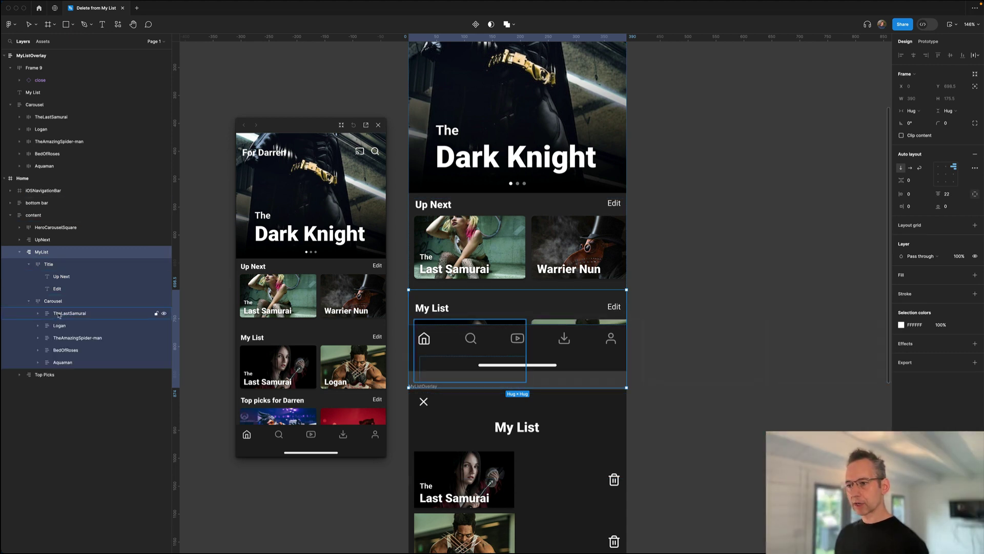
click(60, 314)
click(56, 326)
click(63, 338)
click(64, 350)
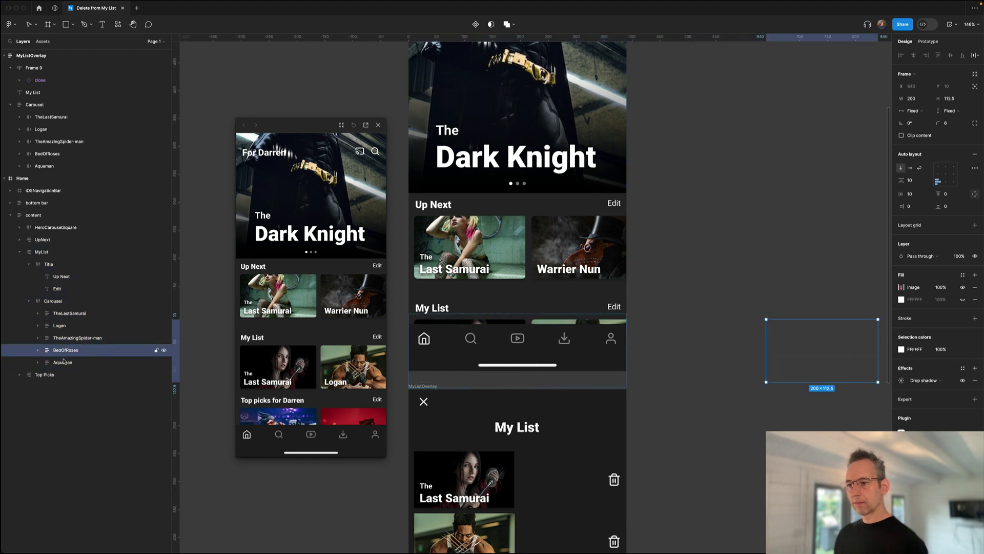
click(63, 362)
click(61, 314)
click(57, 326)
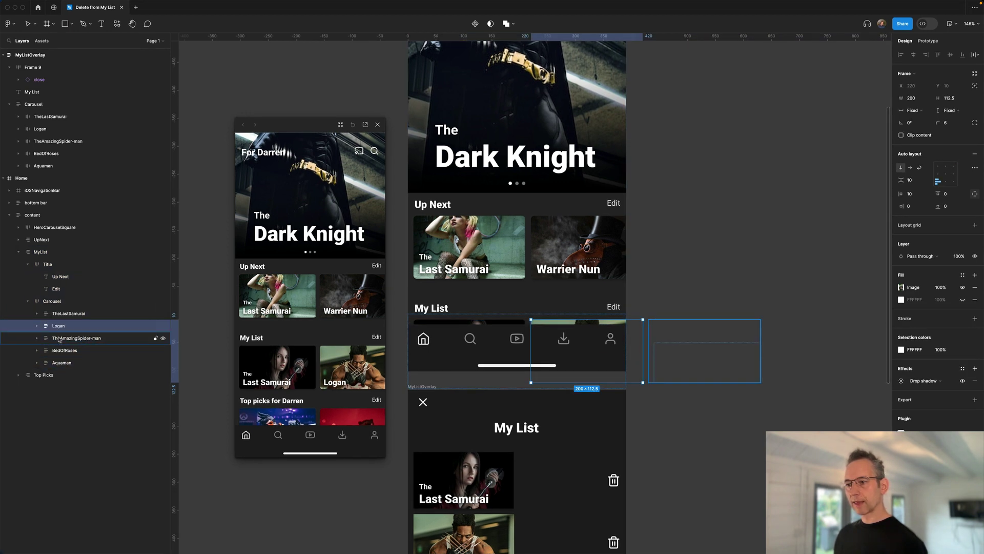
Bind the visibility of TheLastSamurai, Logan and TheAmazingSpider-man in Home's MyList carousel to the variables LastSamurai, Logan and AmazingSpider-man respectively.
click(63, 314)
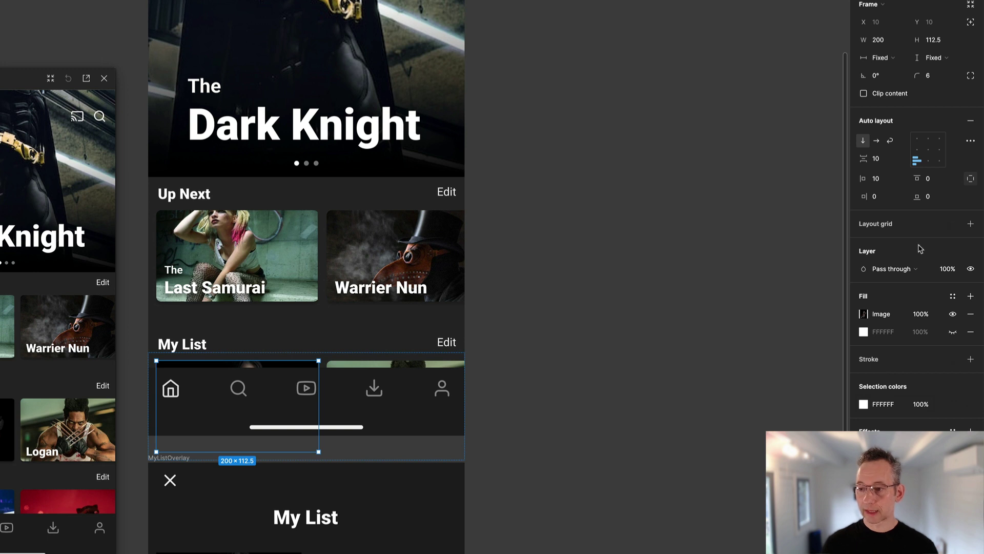
click(971, 269)
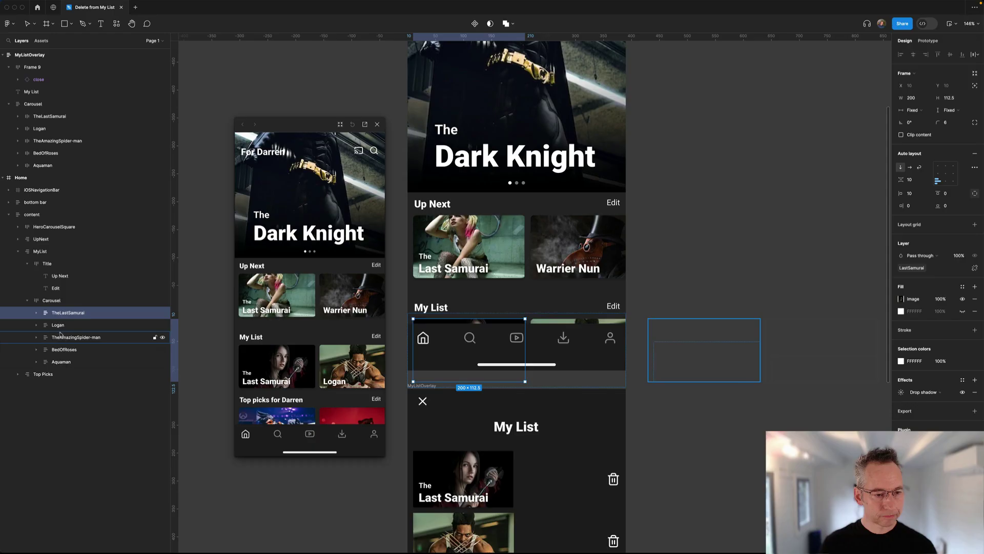
click(58, 325)
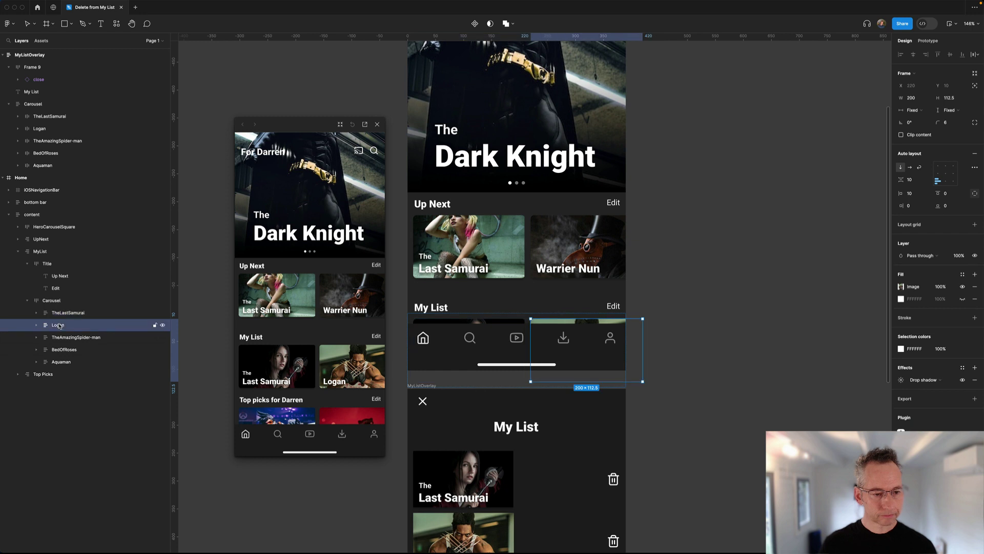
click(974, 255)
click(918, 315)
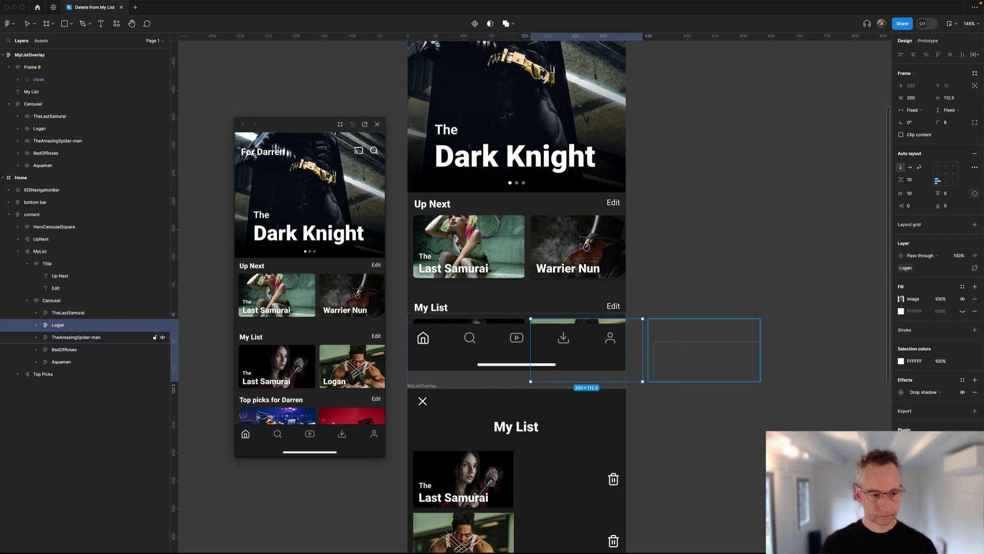
click(76, 338)
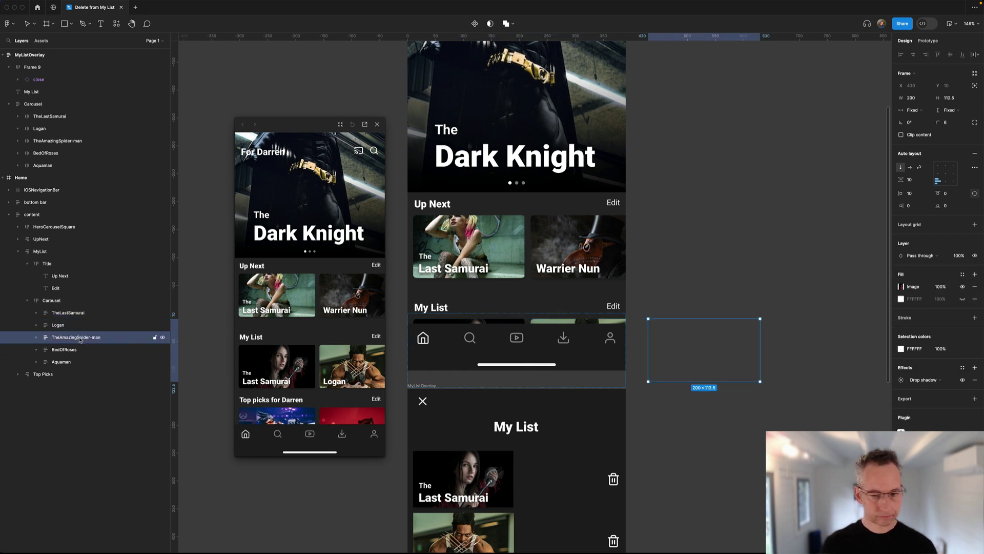
click(974, 256)
click(932, 327)
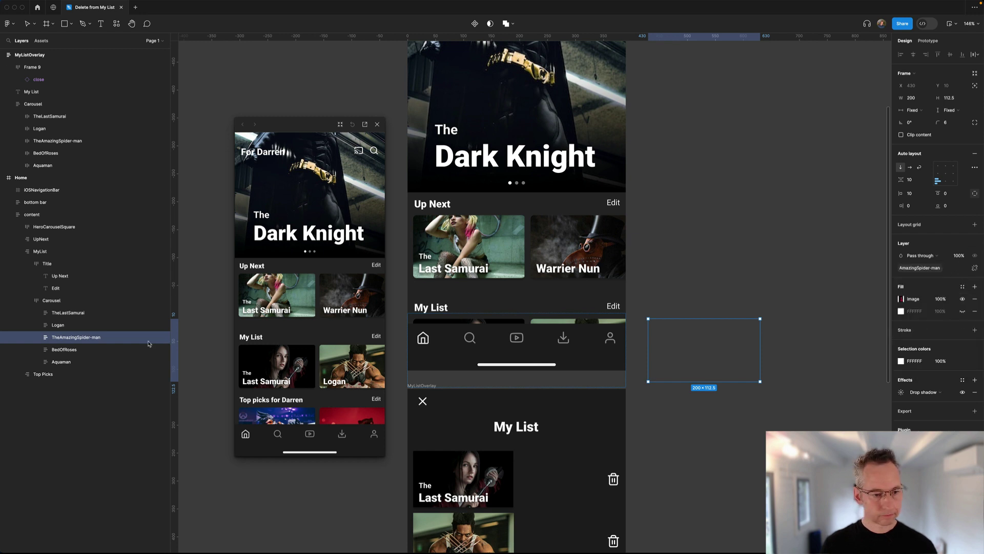
Bind the visibility of BedOfRoses and Aquaman in Home's MyList carousel to the variables BedOfRoses and Aquaman respectively.
click(71, 351)
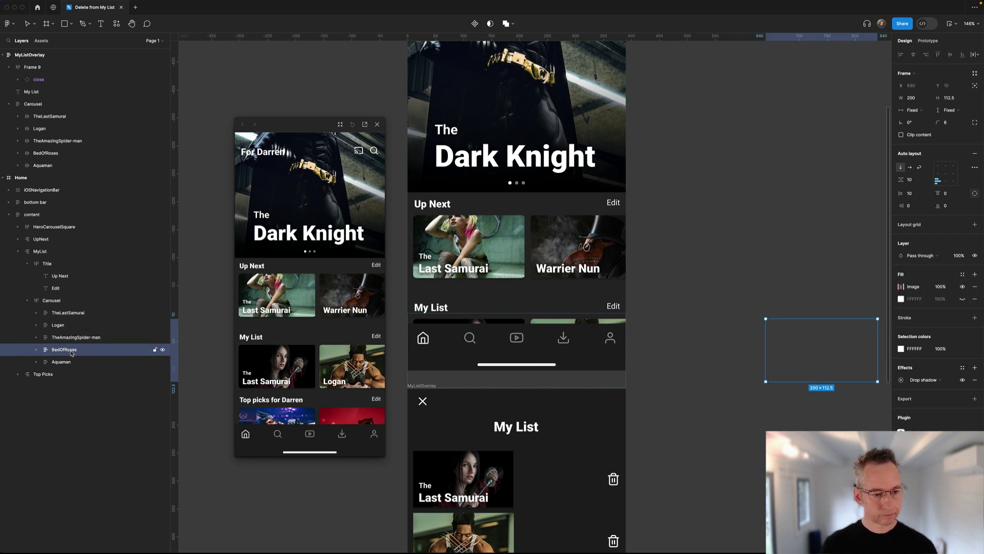
click(974, 256)
click(932, 340)
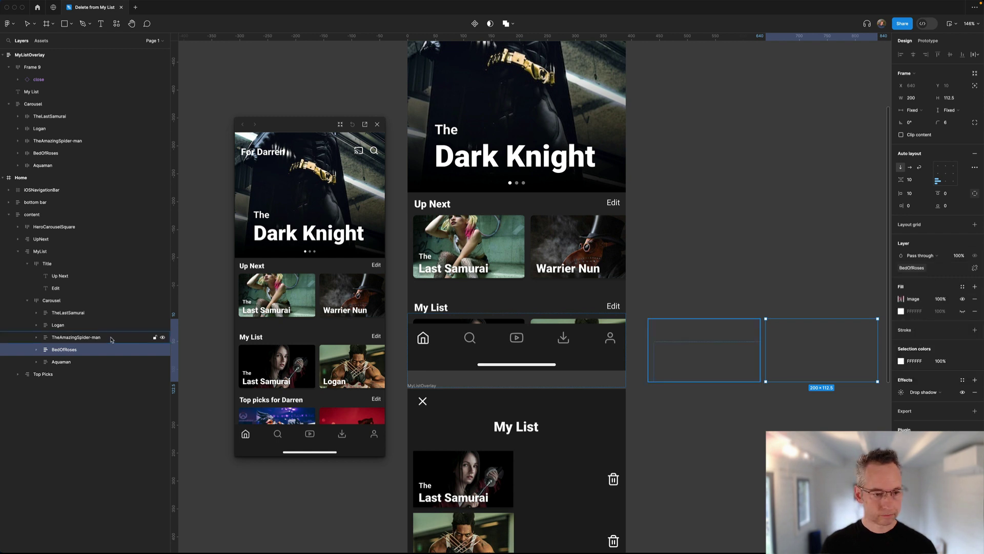
click(60, 362)
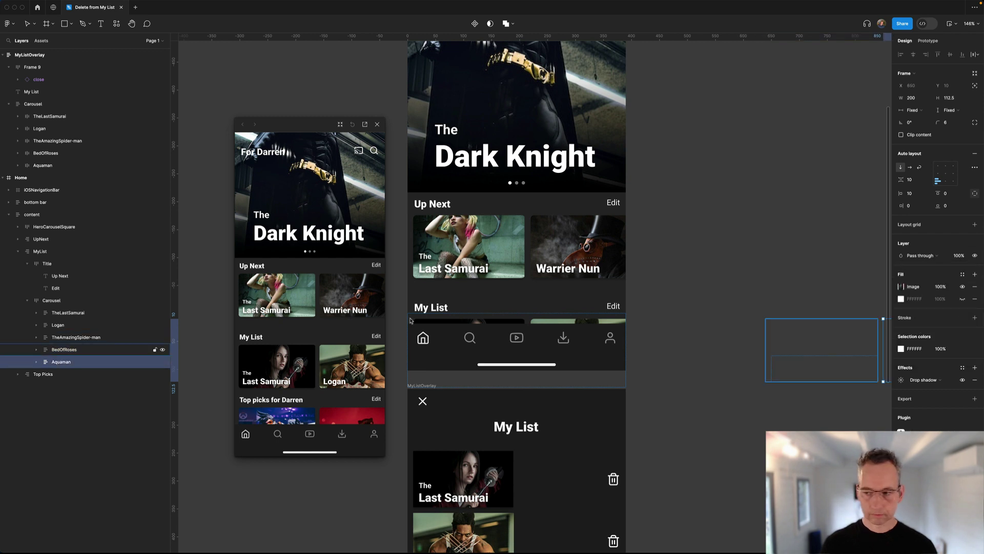
click(974, 256)
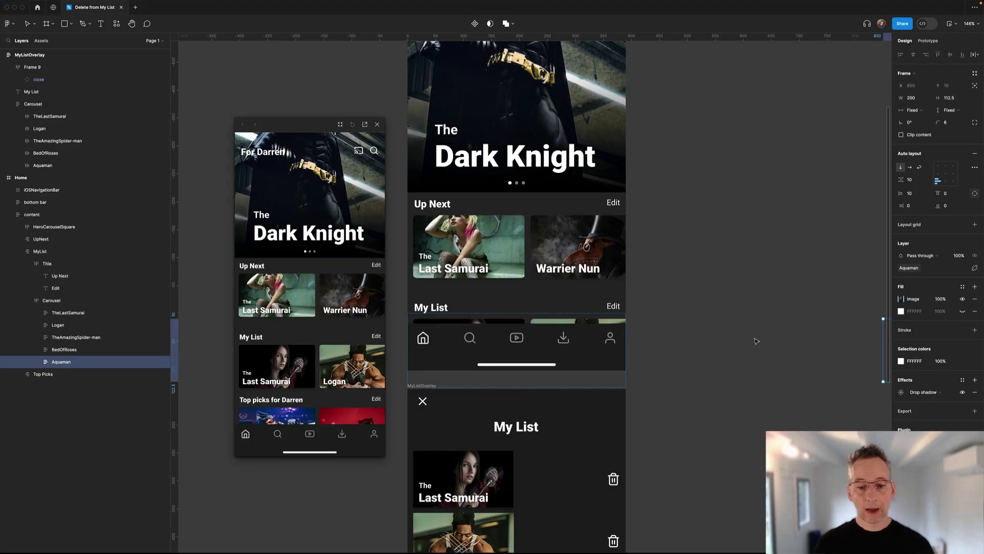
click(756, 341)
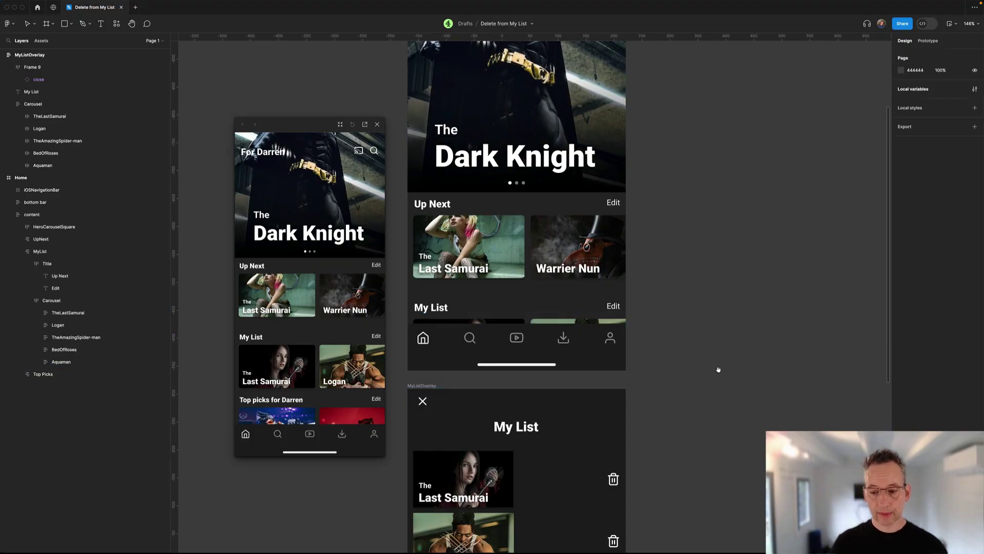
Bind the visibility of the TheLastSamurai row in the MyListOverlay carousel to the LastSamurai variable.
drag(720, 370, 723, 195)
scroll(723, 195, down, 2)
click(502, 194)
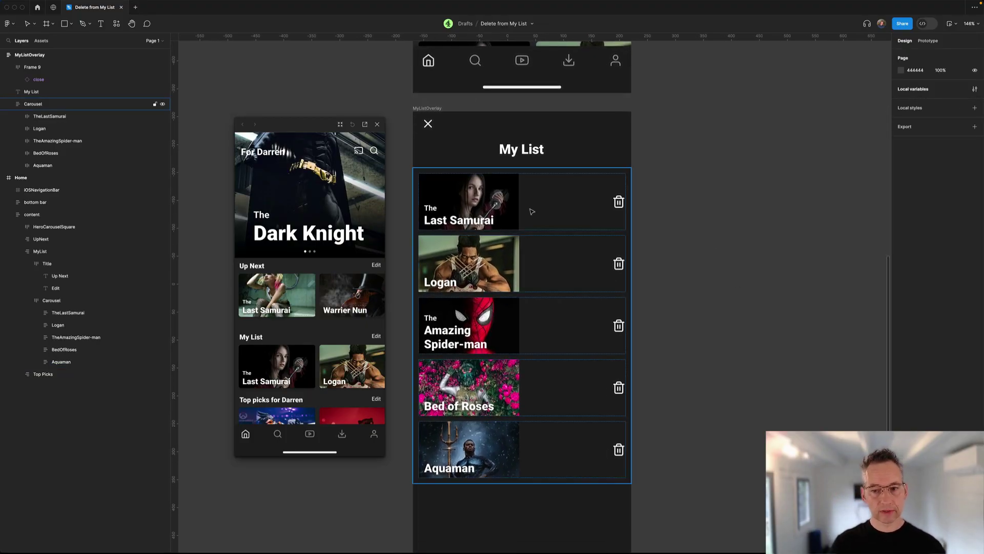
click(458, 209)
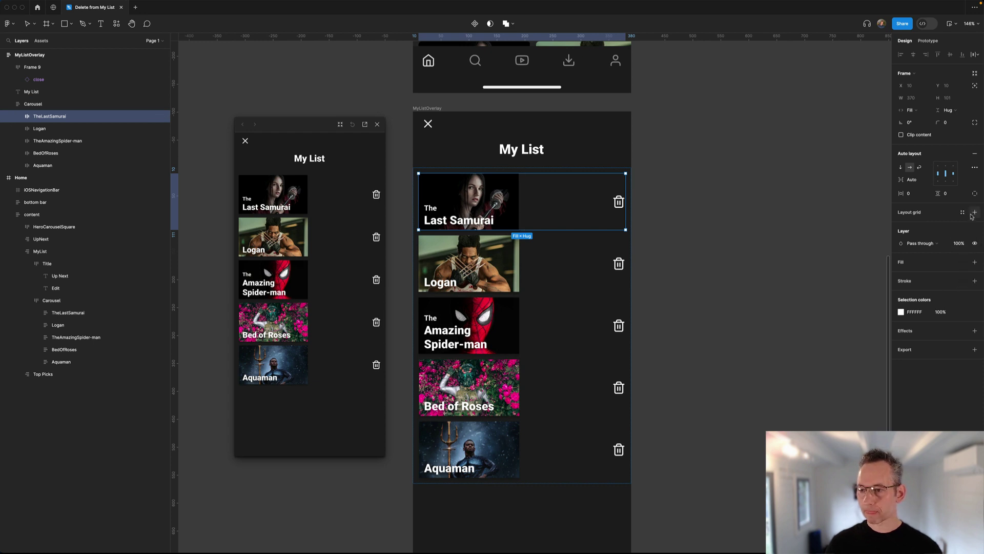
click(974, 243)
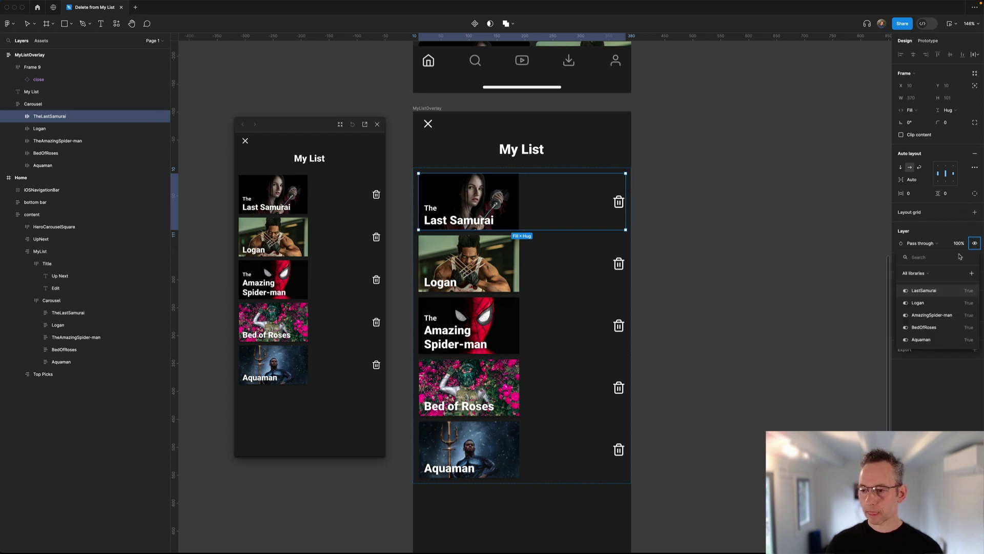
click(924, 291)
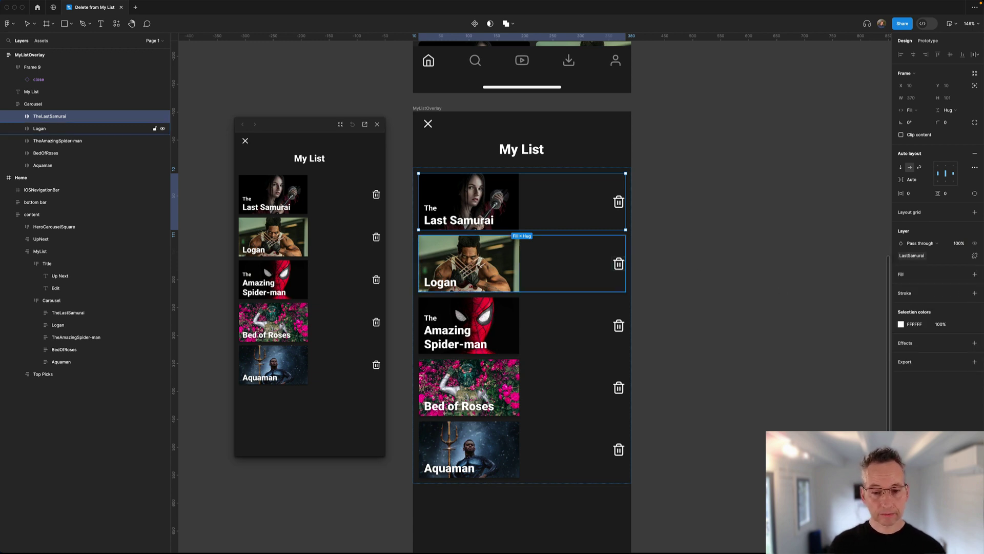
Bind the visibility of the Logan and TheAmazingSpider-man rows in MyListOverlay to the variables Logan and AmazingSpider-man respectively.
click(454, 276)
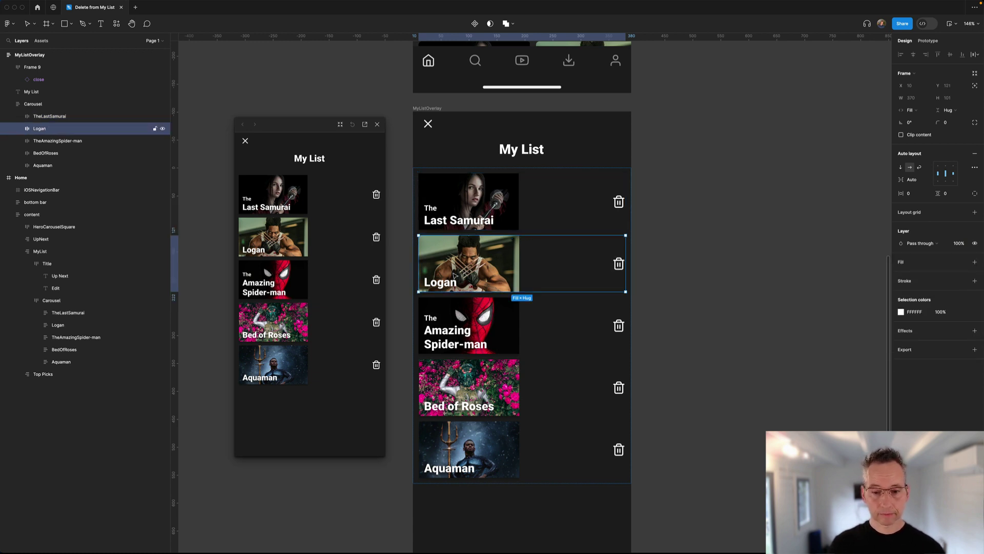
click(975, 242)
click(928, 304)
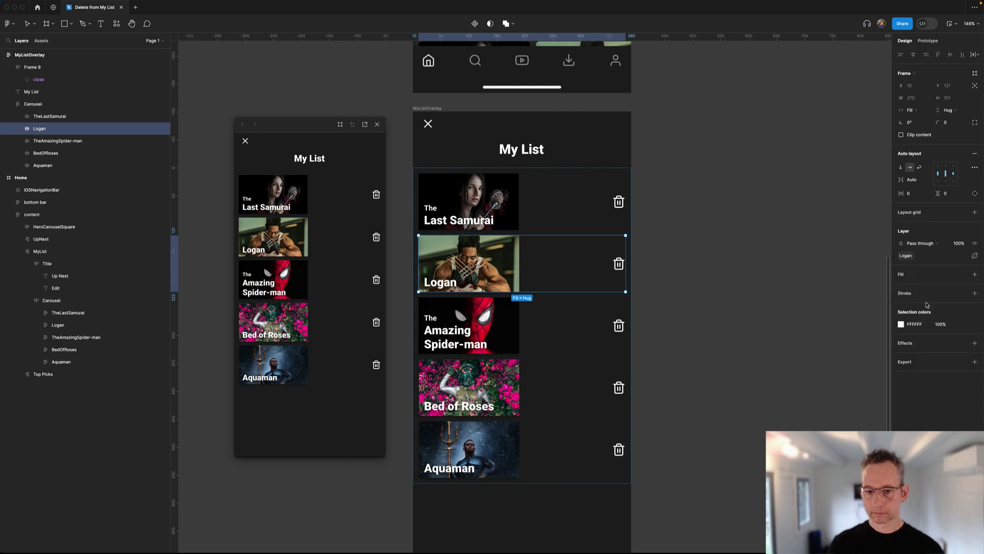
click(495, 316)
click(975, 244)
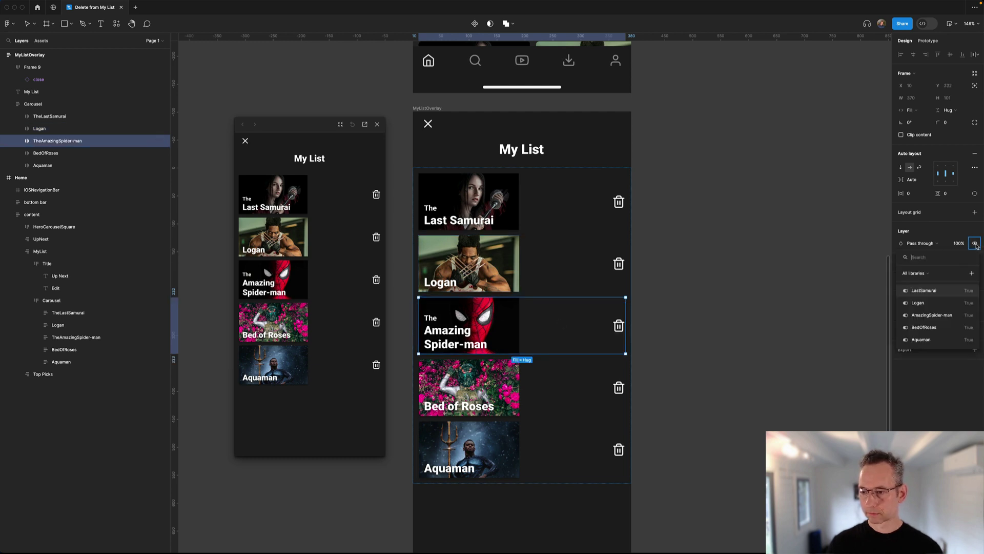
click(948, 314)
Bind the visibility of the BedOfRoses and Aquaman rows in MyListOverlay to the variables BedOfRoses and Aquaman respectively.
click(623, 382)
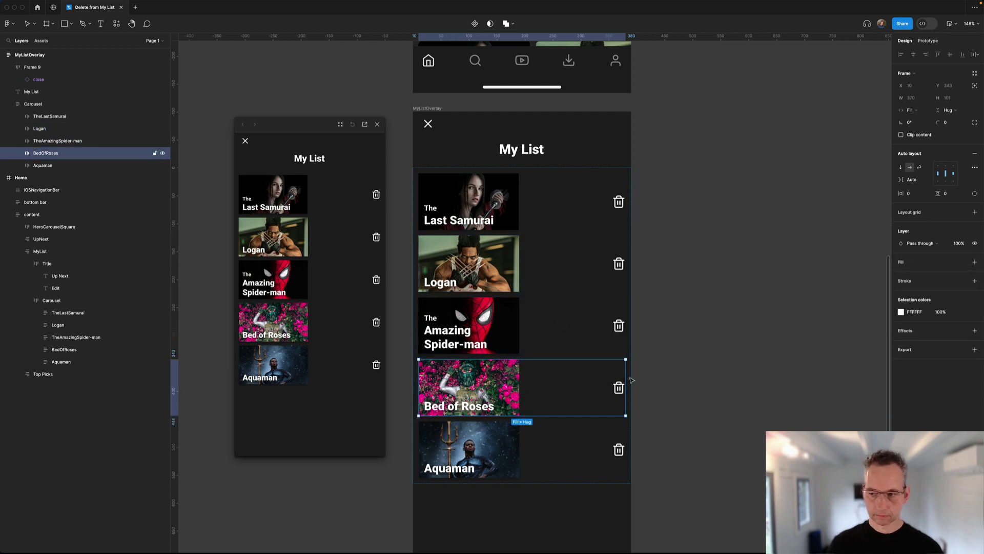
click(974, 244)
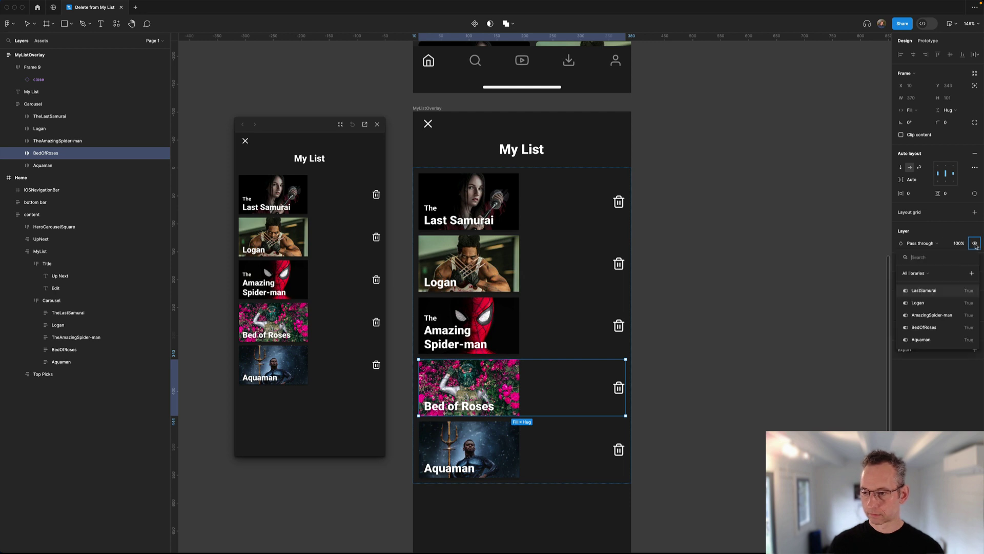
click(923, 328)
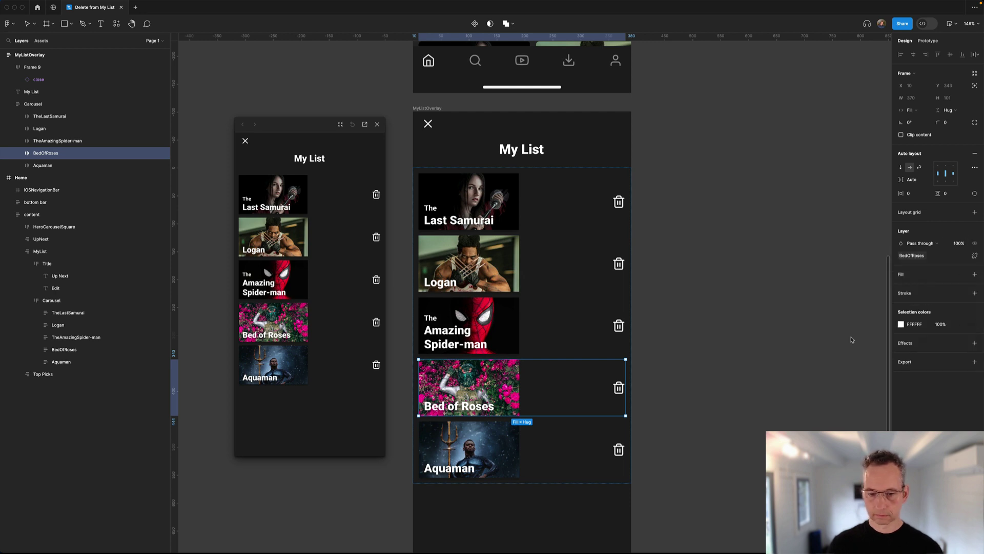
click(469, 452)
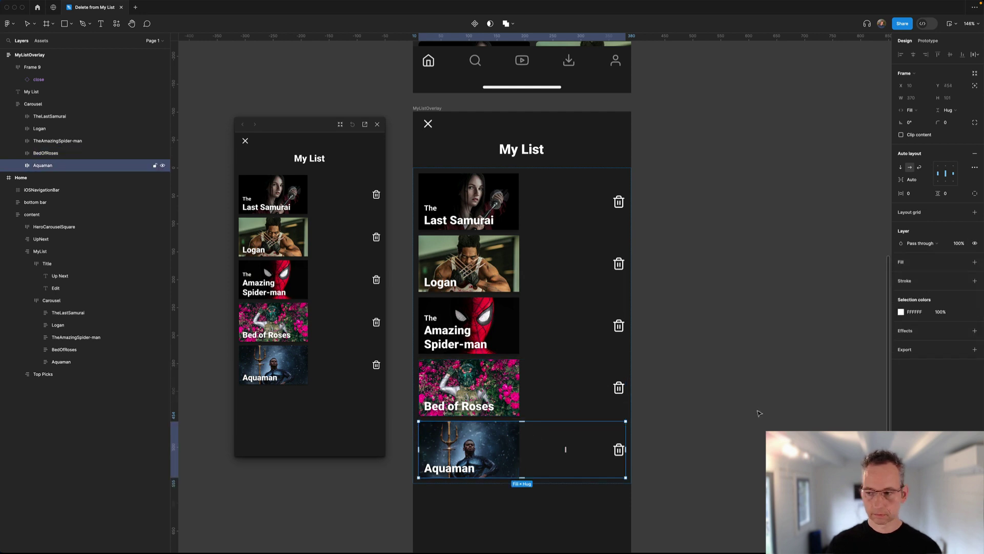
click(974, 243)
click(933, 343)
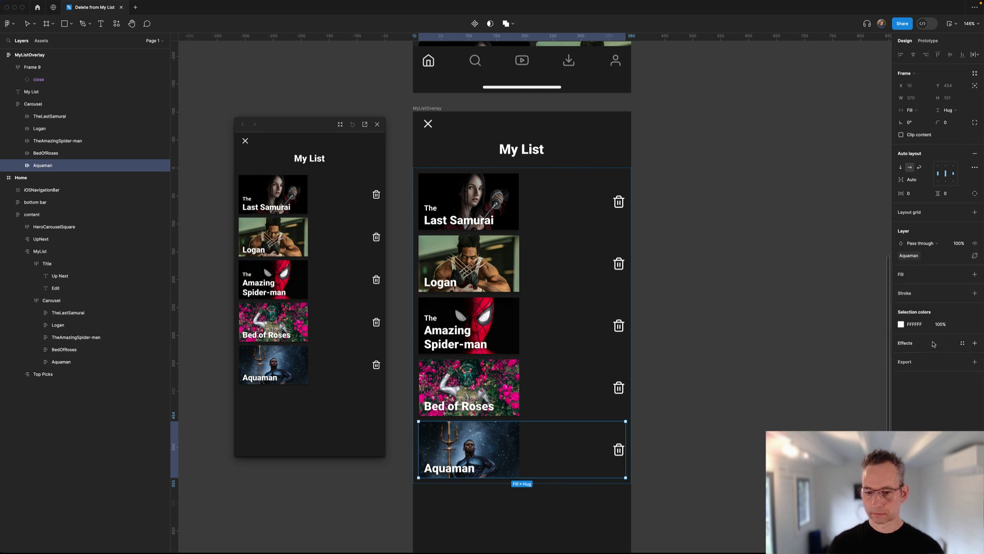
click(758, 354)
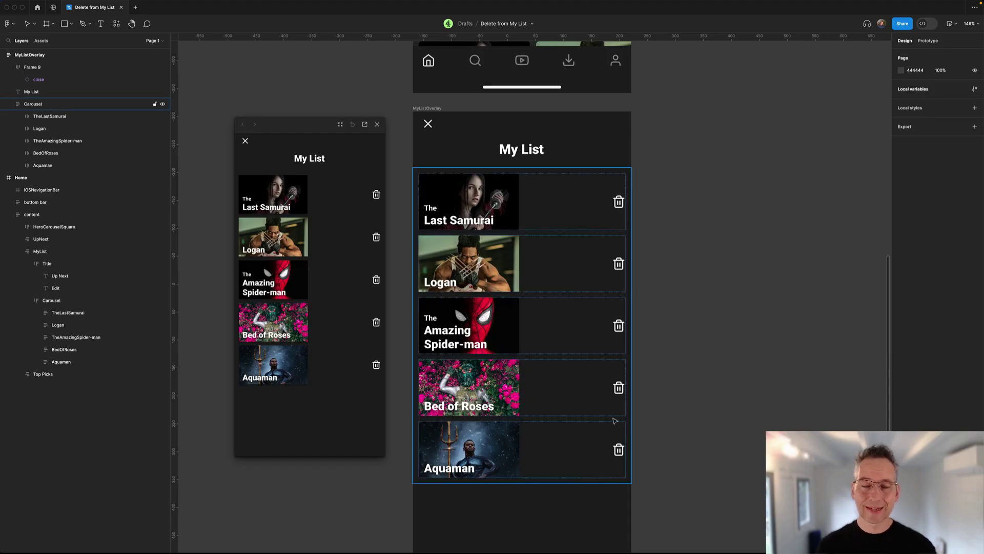
Add an On click interaction to the delete icon in MyListOverlay's TheLastSamurai row that sets the variable LastSamurai to false.
click(618, 202)
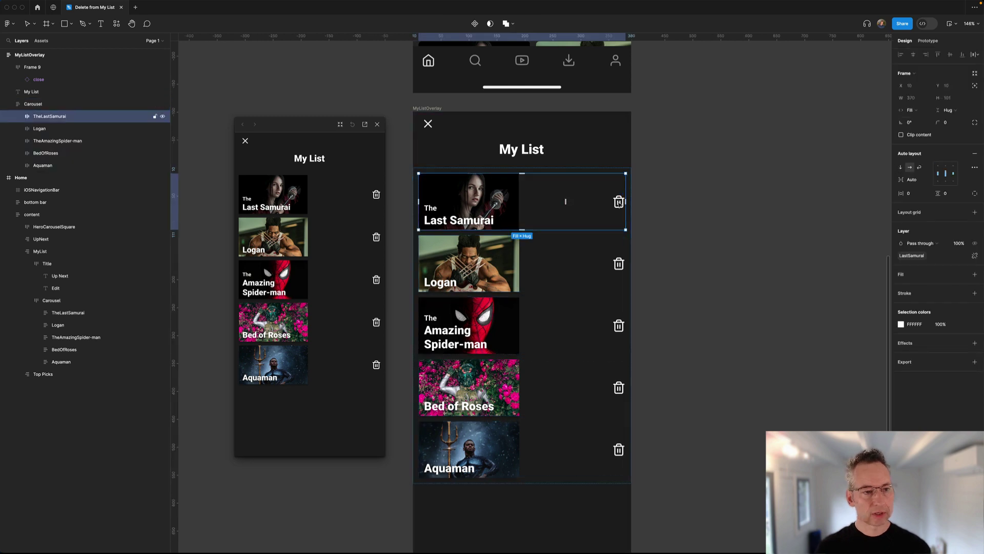
click(618, 201)
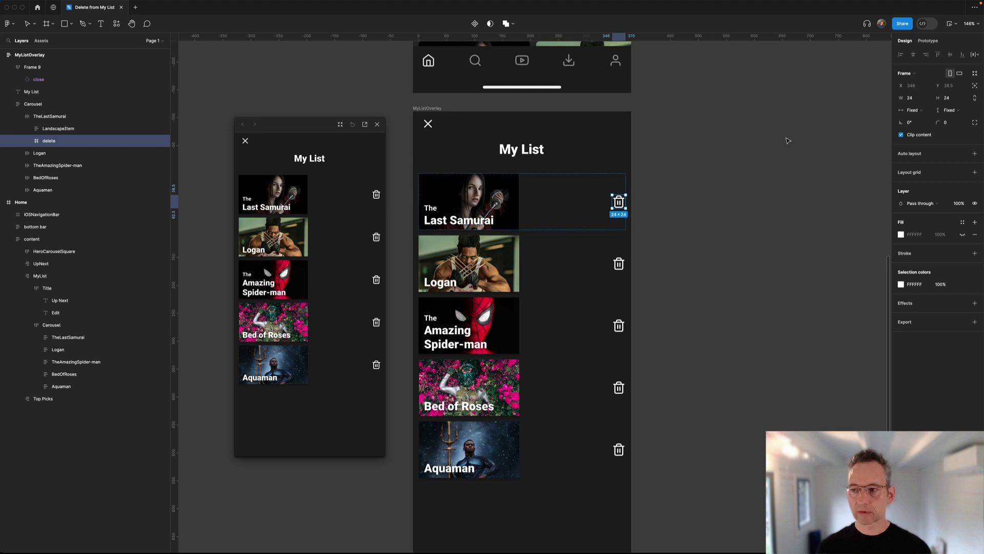
key(shift+e)
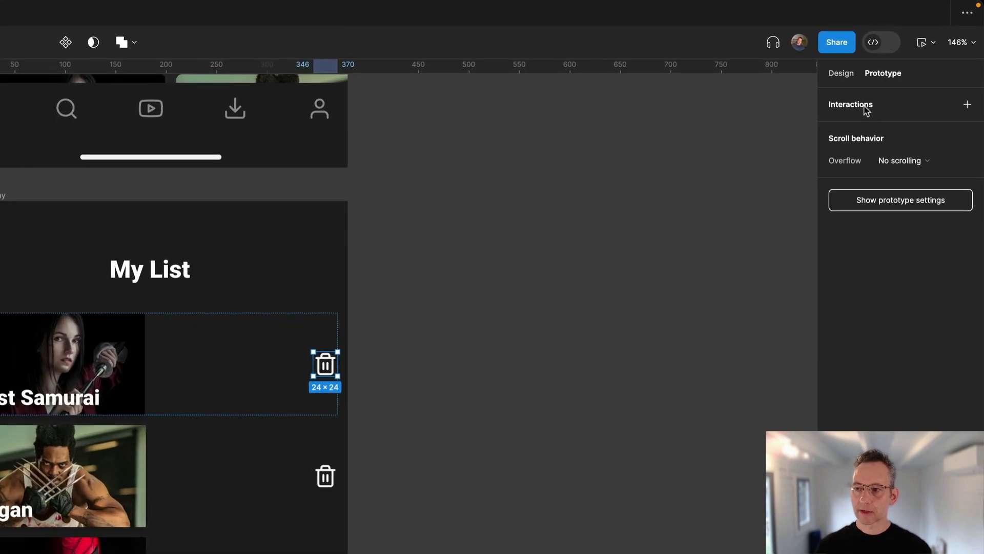
click(914, 59)
click(709, 155)
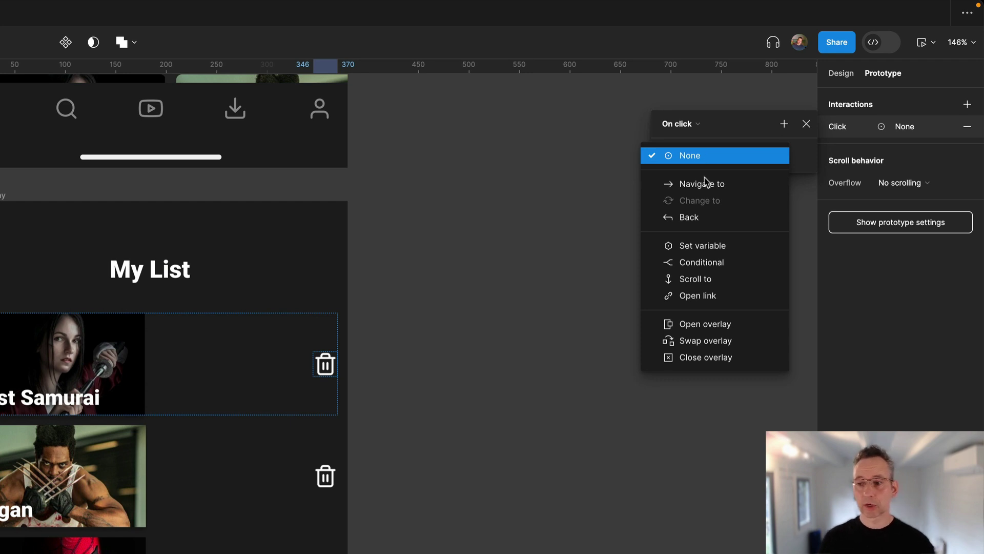
click(699, 249)
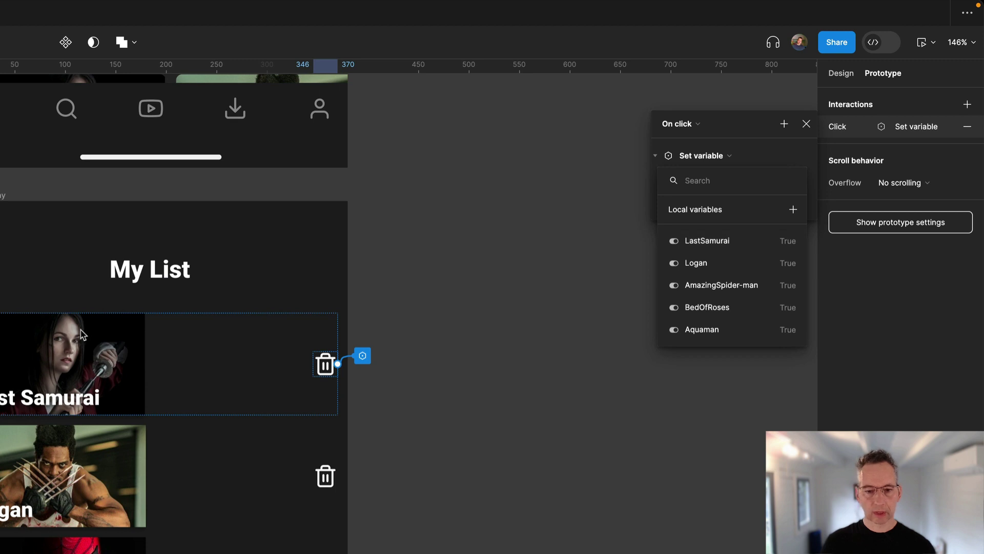
click(706, 242)
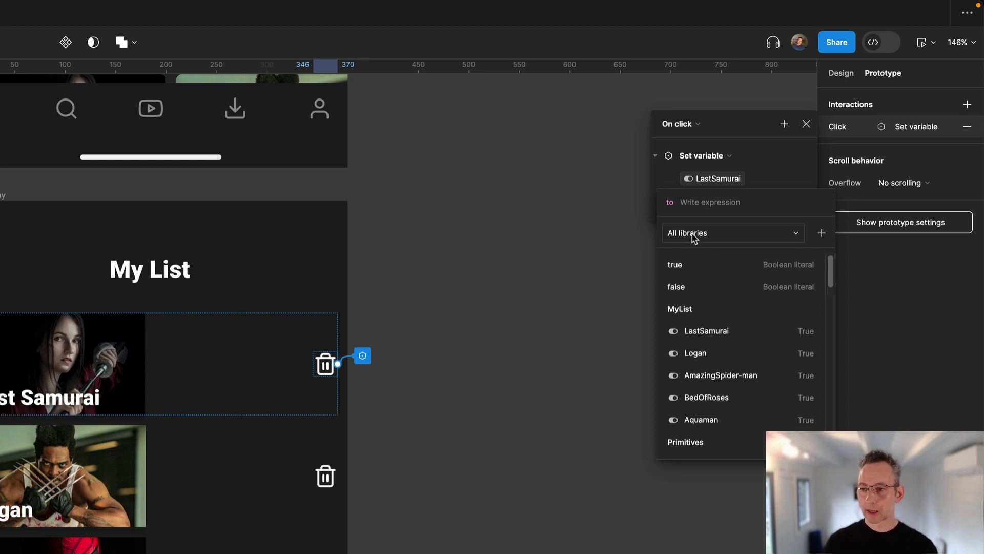
click(673, 287)
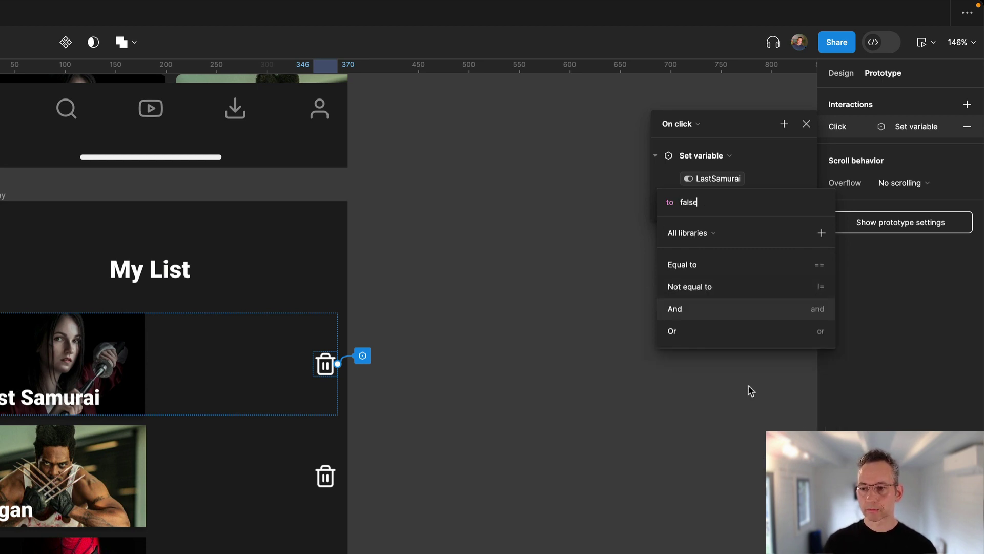
click(806, 125)
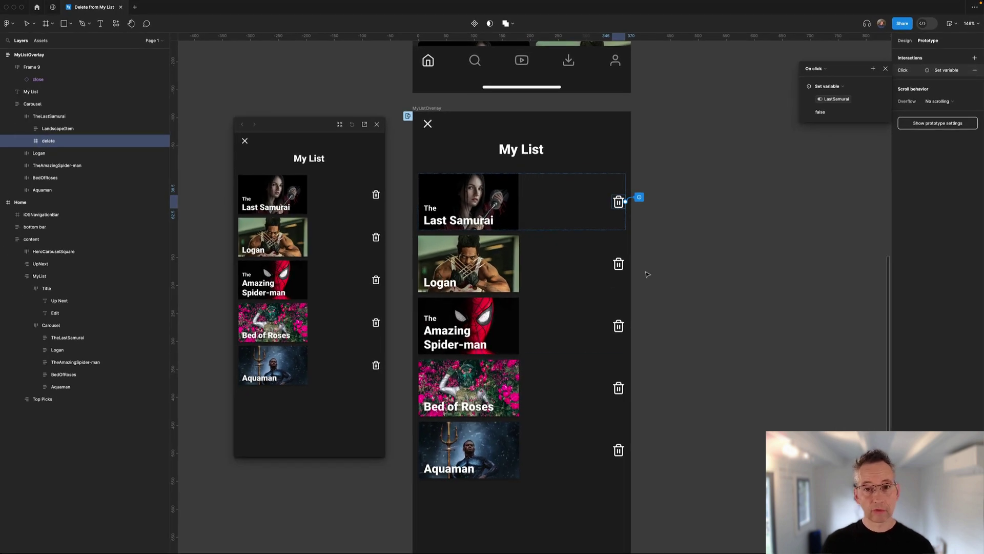
Add an On click interaction to the delete icon in MyListOverlay's Logan row that sets the variable Logan to false.
click(619, 265)
click(619, 266)
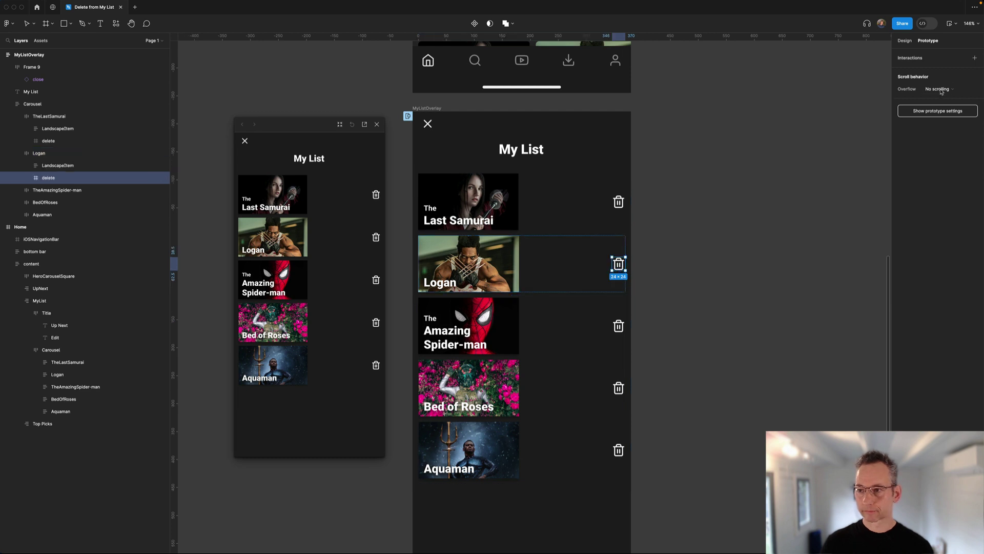
click(915, 58)
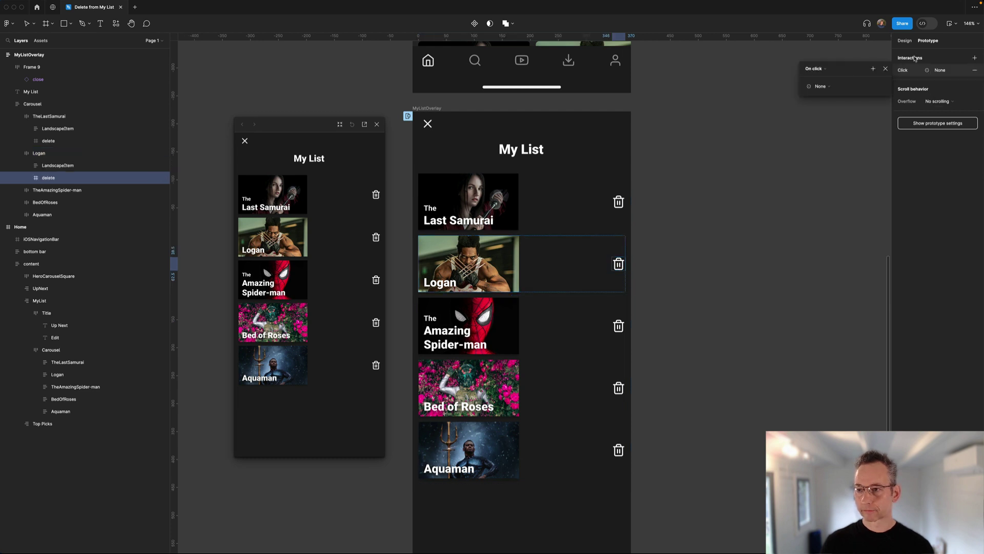
click(826, 87)
click(826, 137)
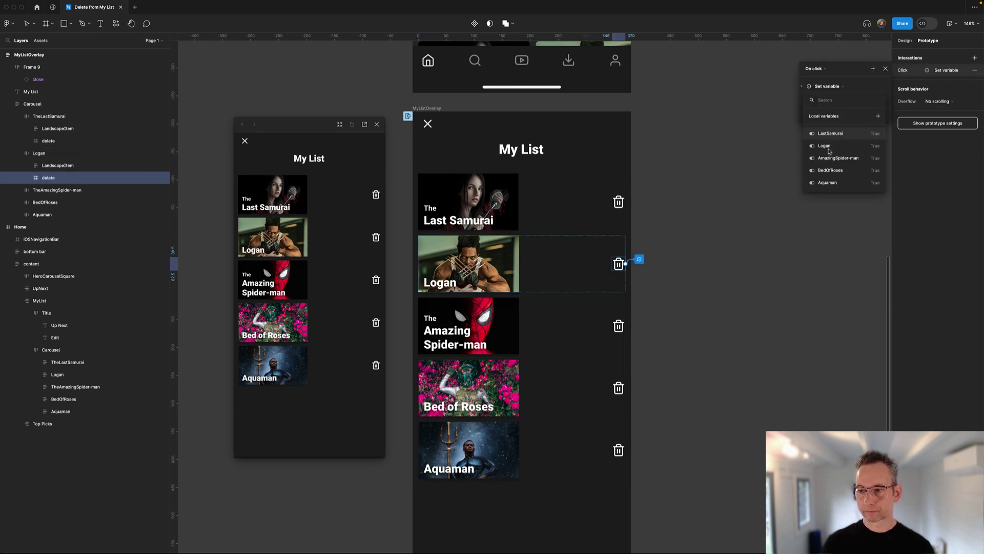
click(826, 146)
text(false)
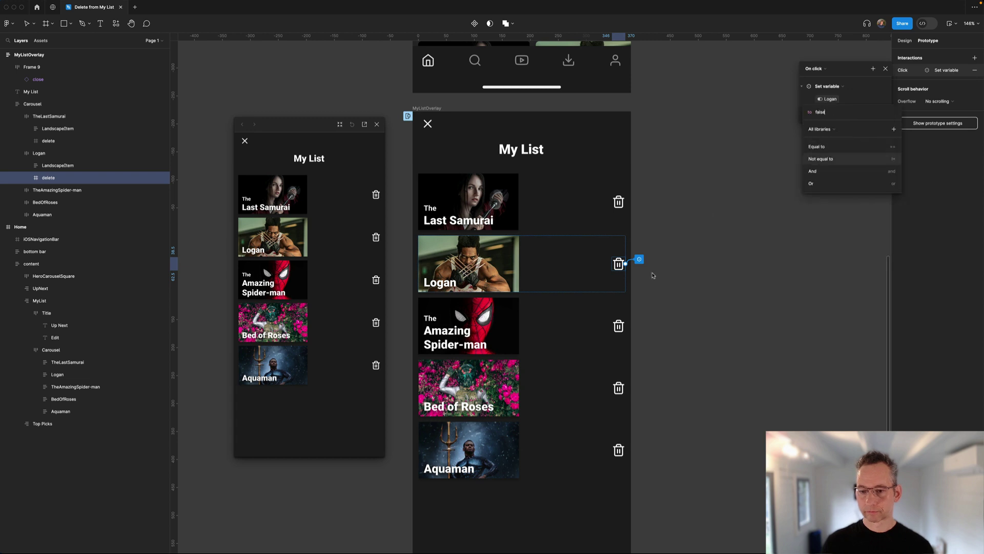
Add an On click interaction to the delete icon in MyListOverlay's TheAmazingSpider-man row that sets the variable AmazingSpider-man to false.
click(618, 327)
click(619, 327)
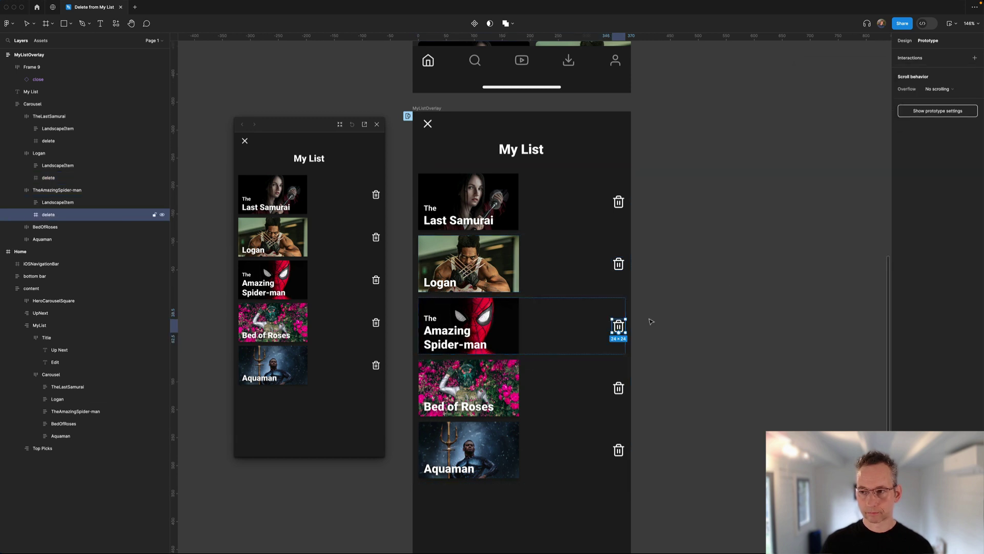
click(909, 60)
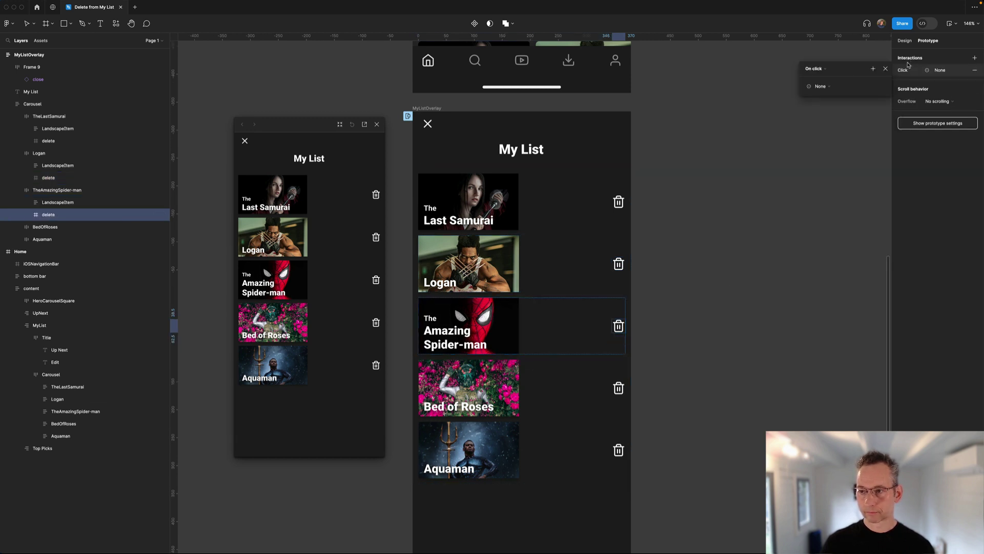
click(830, 87)
click(825, 140)
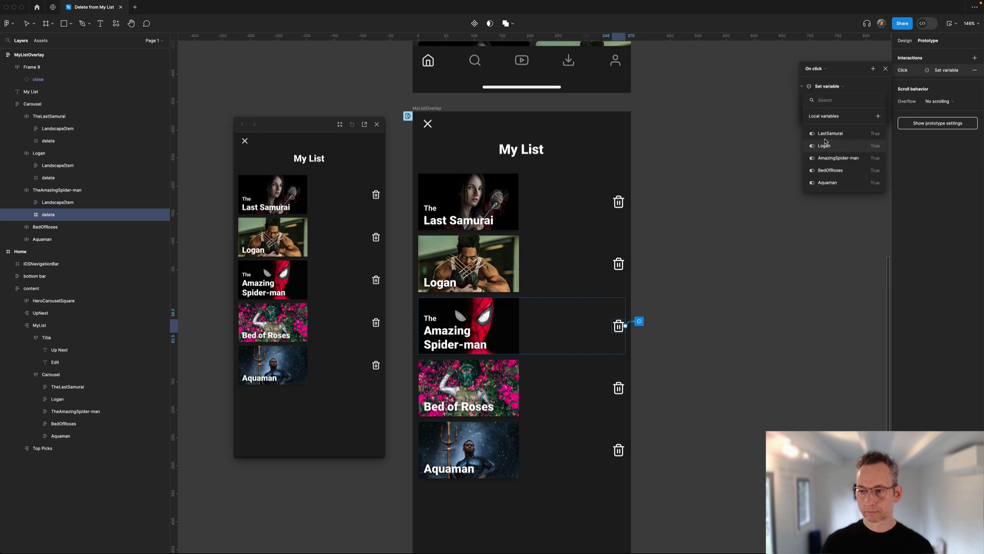
click(826, 158)
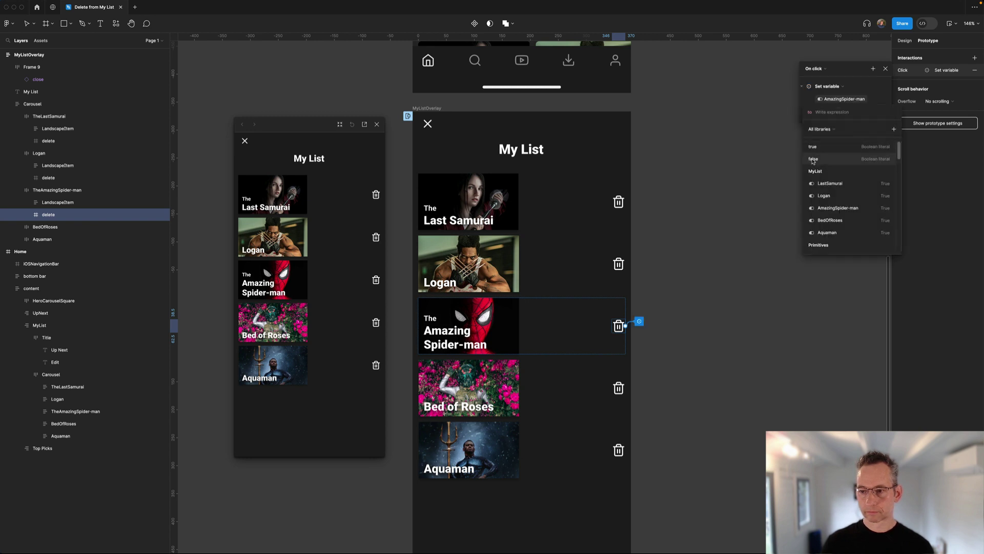
click(813, 159)
Add an On click interaction to the delete icon in MyListOverlay's BedOfRoses row that sets the variable BedOfRoses to false.
click(618, 390)
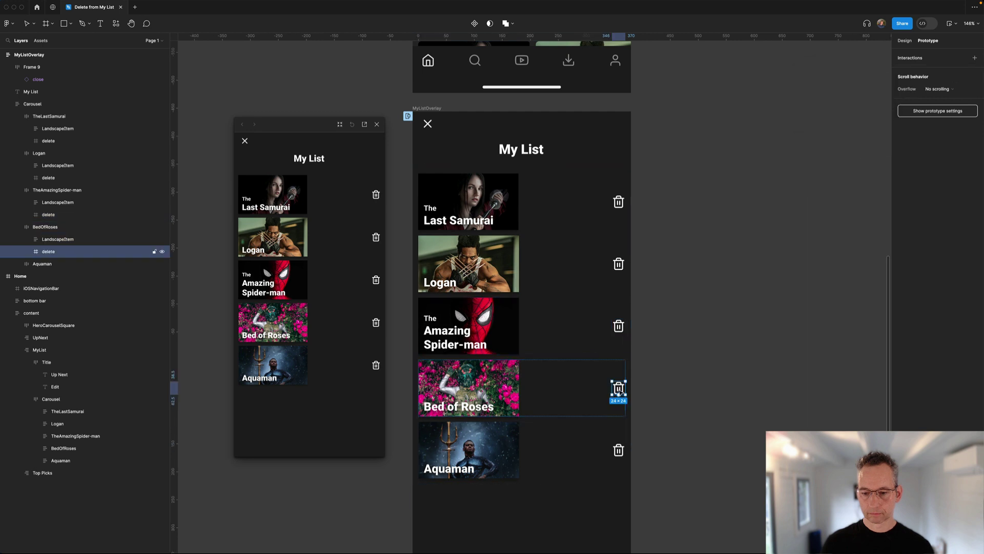
click(907, 59)
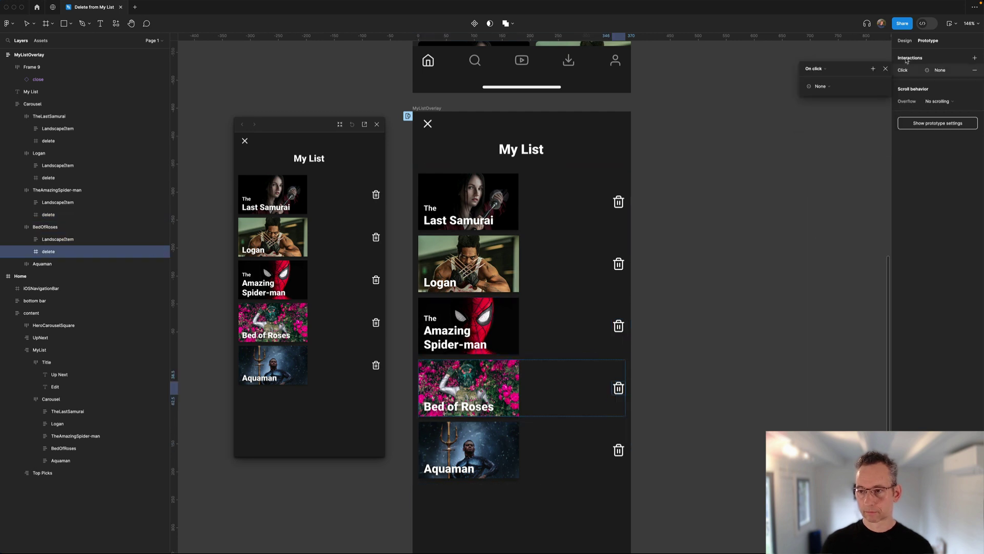
click(830, 89)
click(827, 136)
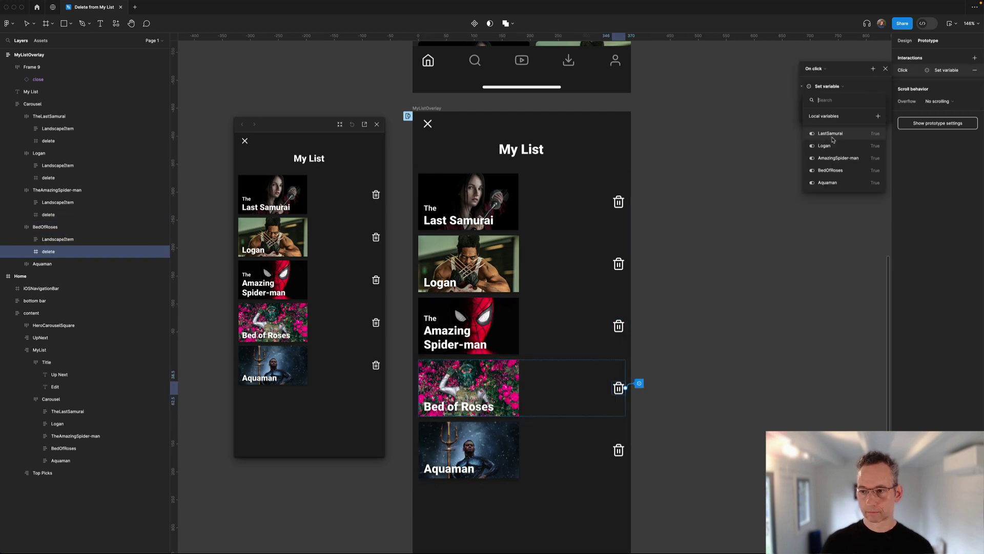
click(826, 171)
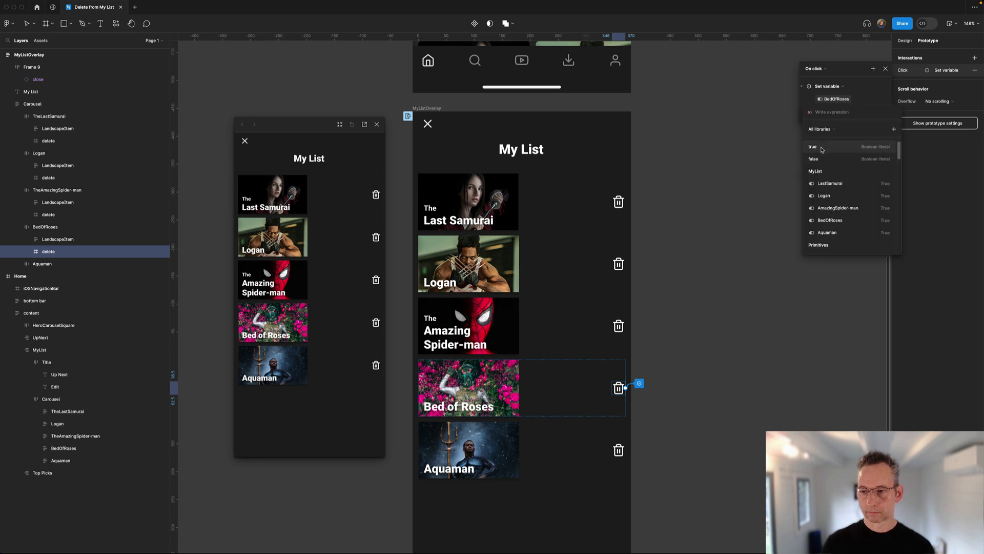
click(814, 158)
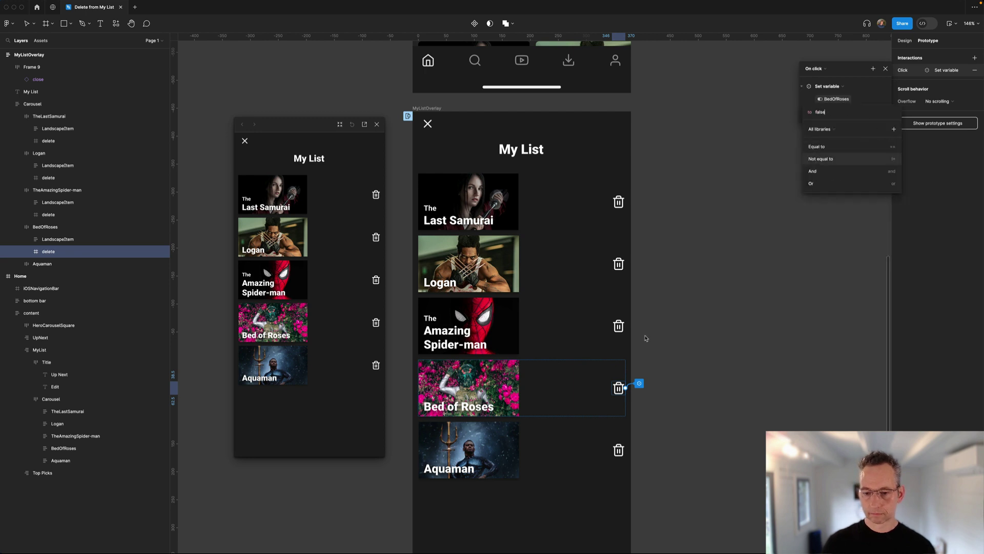
Add an On click interaction to the delete icon in MyListOverlay's Aquaman row that sets the variable Aquaman to false.
click(620, 451)
click(619, 451)
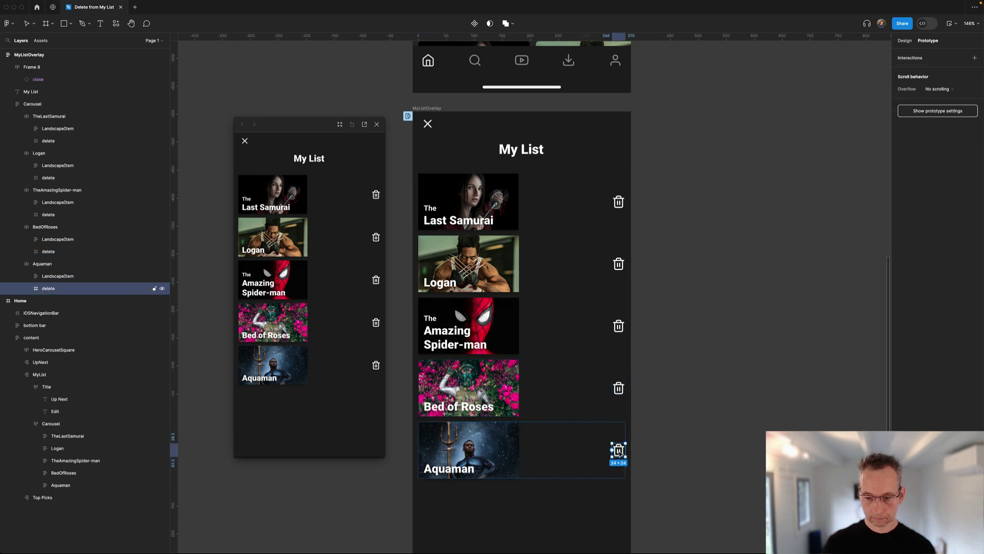
click(909, 58)
click(822, 86)
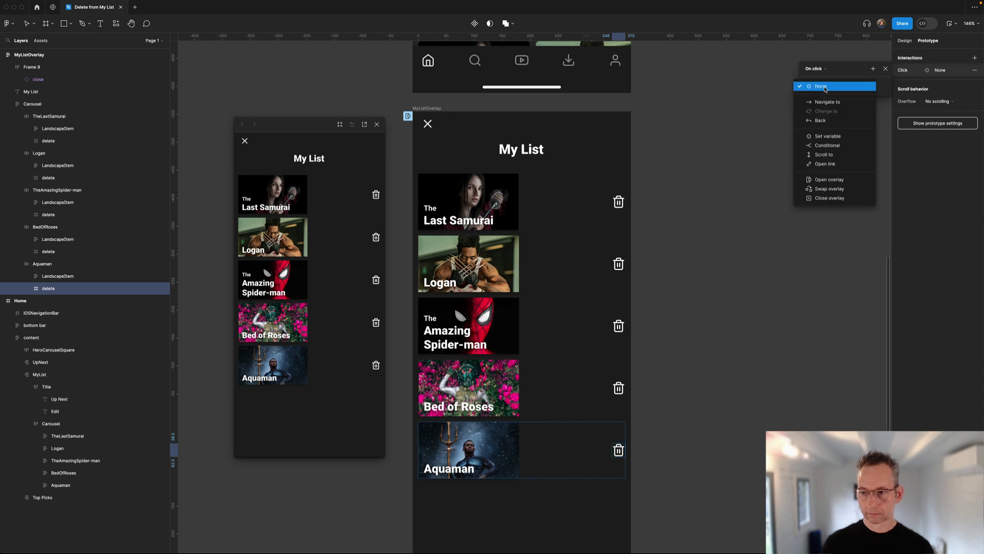
click(826, 136)
click(827, 182)
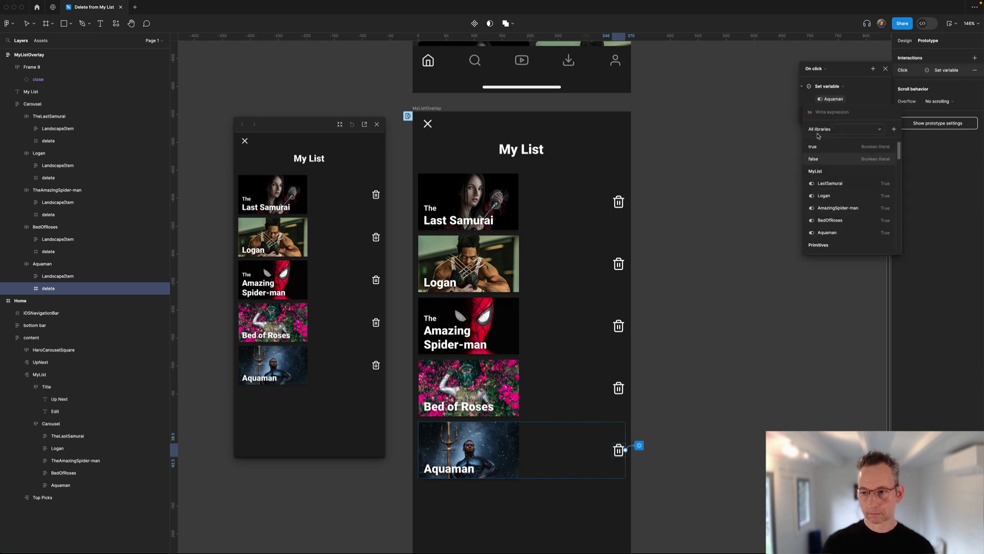
click(818, 163)
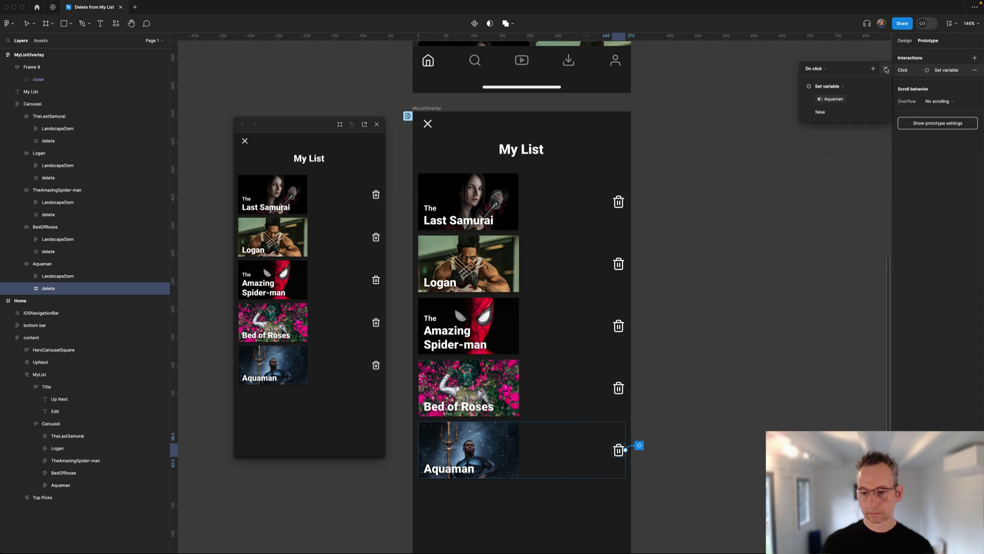
click(787, 166)
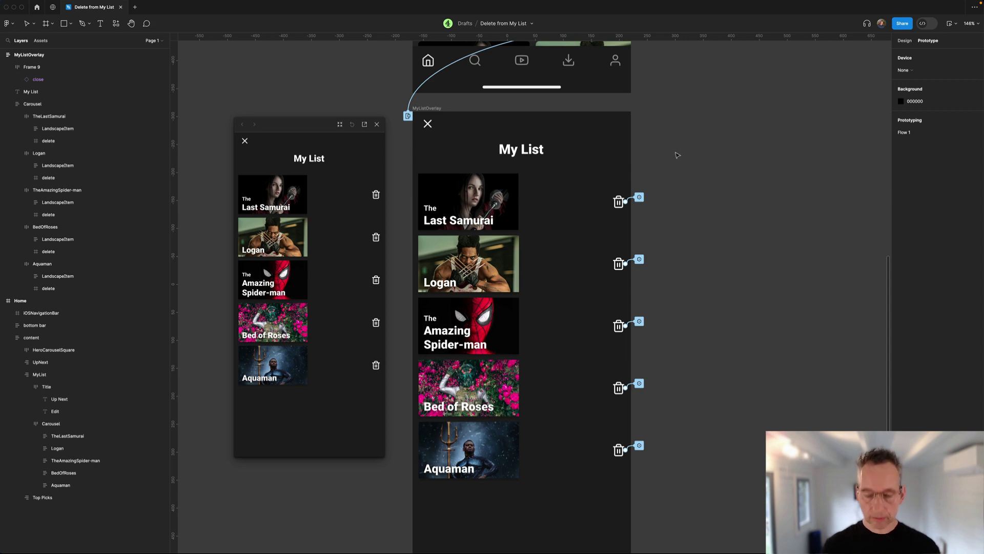
Preview the prototype from the Home frame, delete The Last Samurai in the My List overlay, and check the home My List carousel.
scroll(716, 234, up, 10)
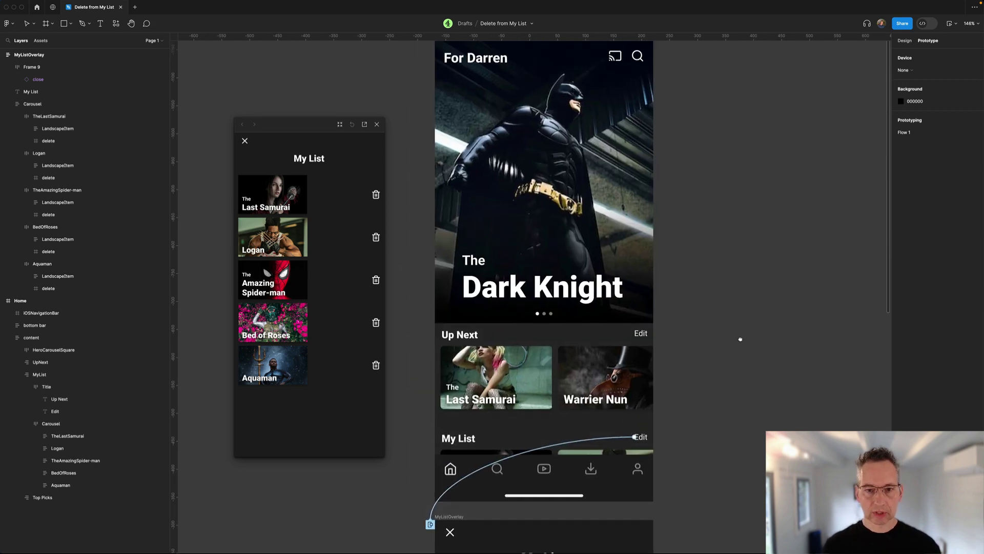
click(419, 184)
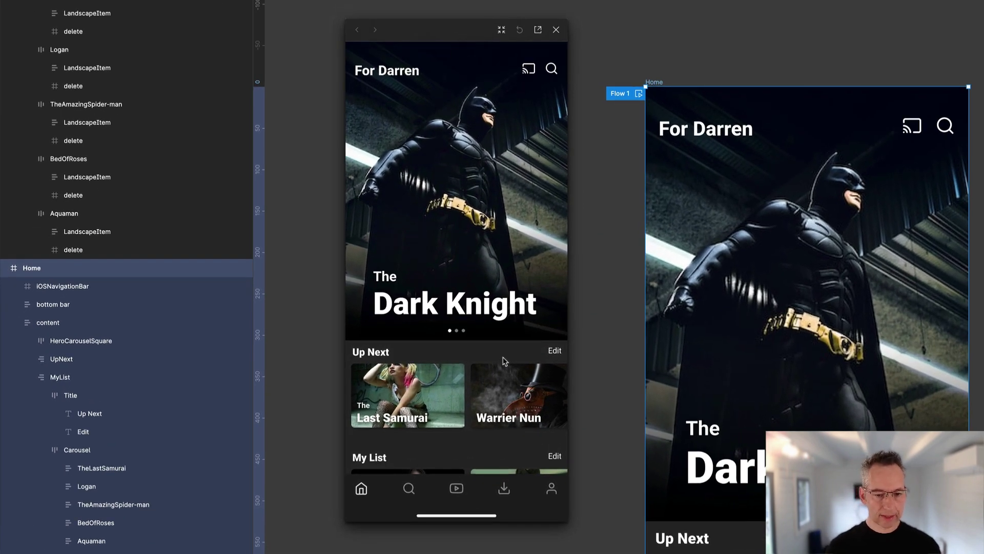
scroll(506, 341, down, 5)
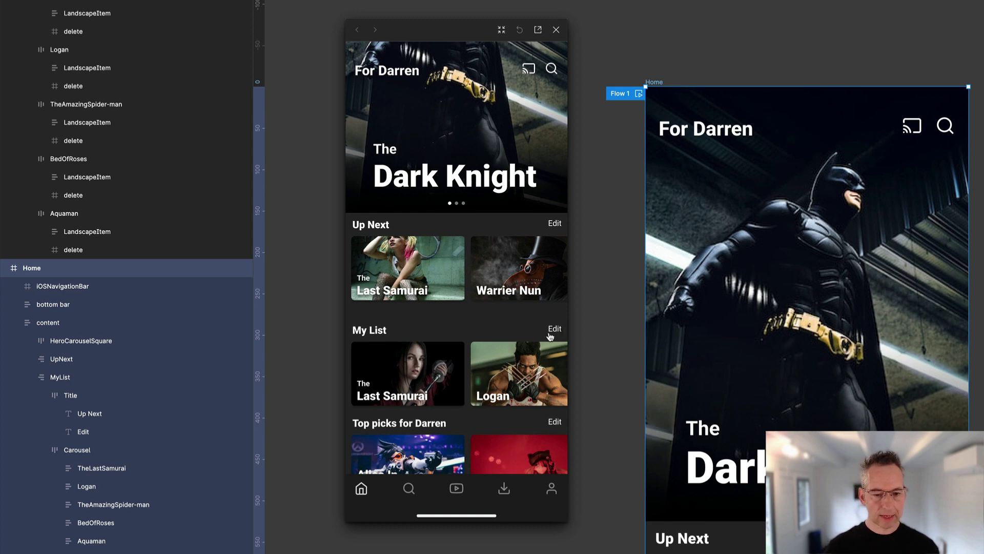
click(555, 331)
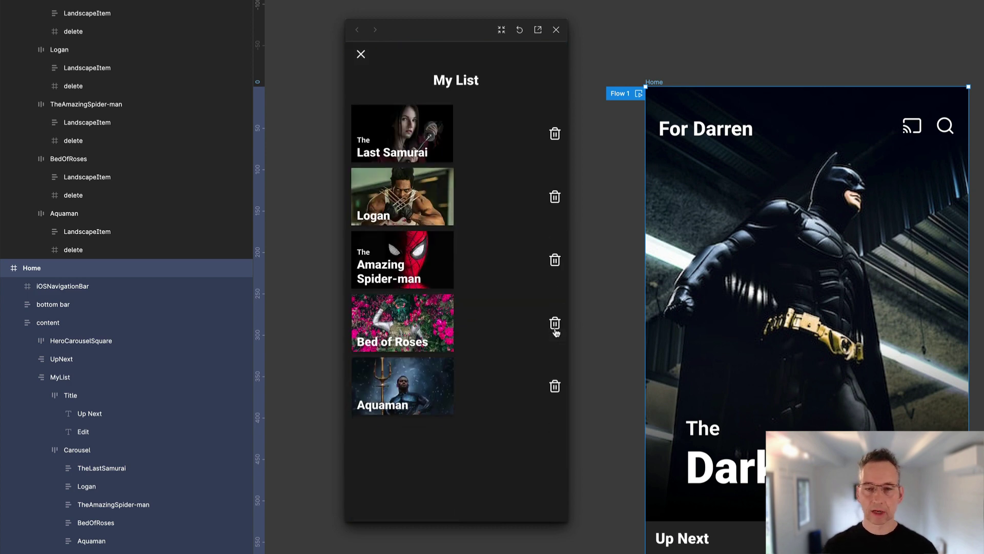
click(554, 135)
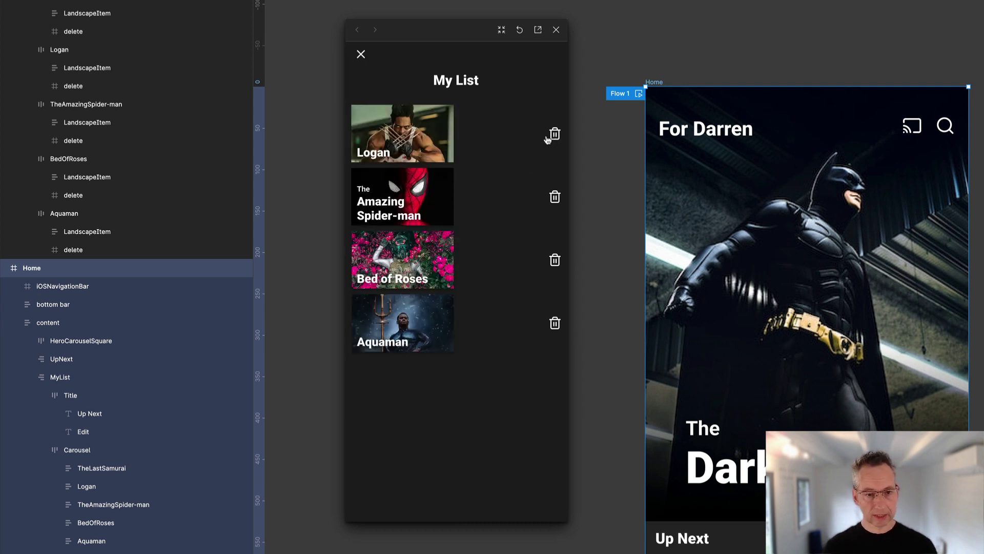
click(362, 56)
scroll(438, 392, right, 2)
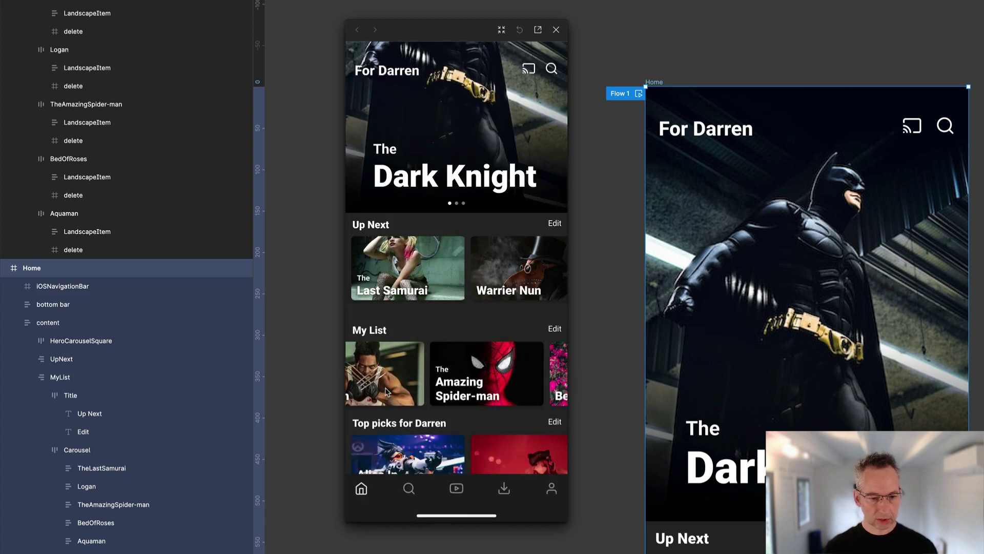
Reopen the My List overlay in the preview, delete Bed of Roses, and check the home My List carousel again.
click(554, 329)
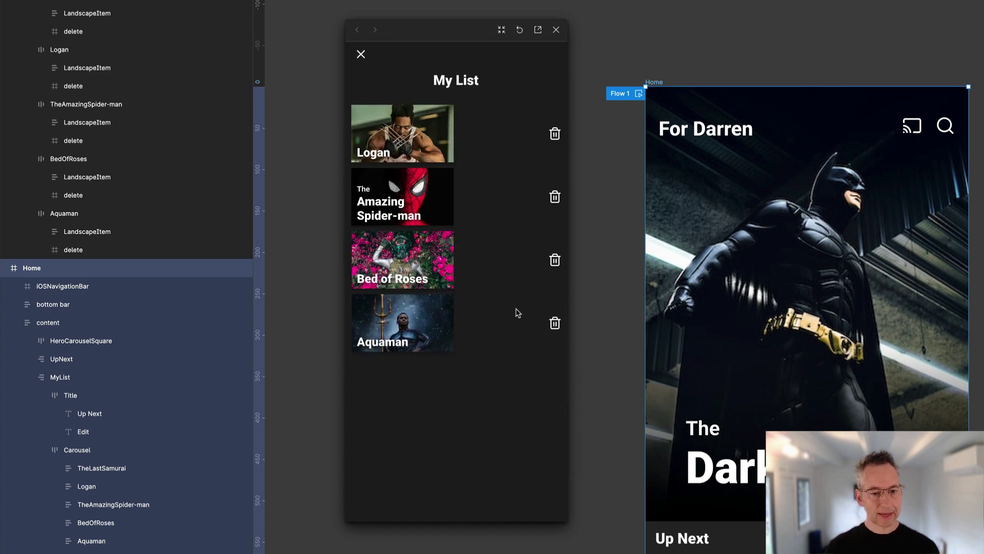
click(555, 262)
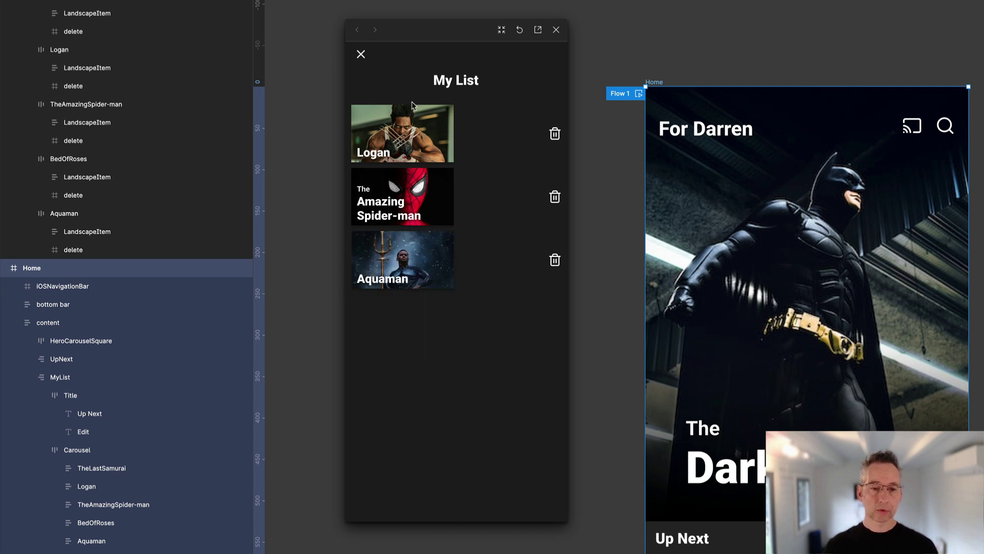
click(361, 55)
drag(524, 405, 455, 394)
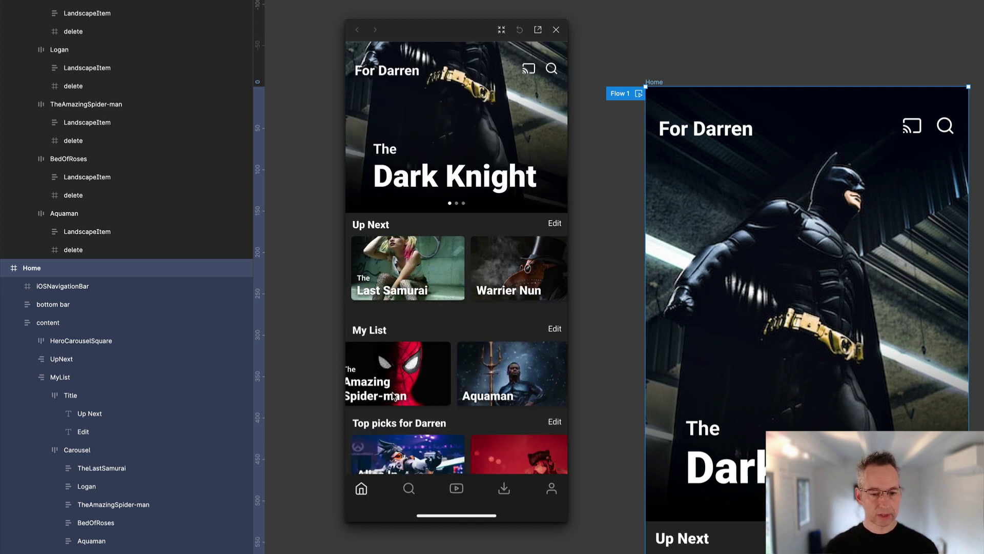